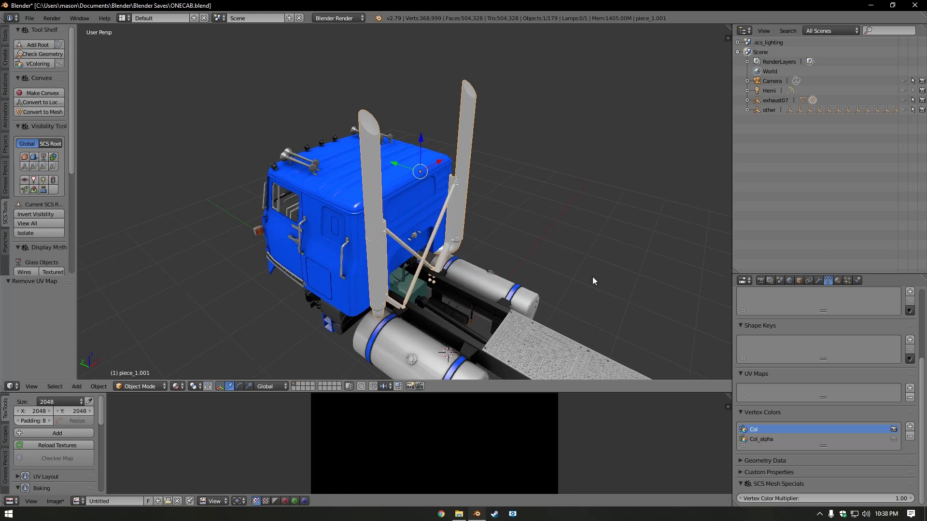
Inspect the exhaust stacks on the truck, and review the render bake settings and the world's ambient occlusion and gather settings
{"action": "mouse_move", "coordinate": [656, 245]}
{"action": "middle_mouse_down"}
{"action": "mouse_move", "coordinate": [631, 253]}
{"action": "mouse_move", "coordinate": [620, 240]}
{"action": "mouse_move", "coordinate": [662, 236]}
{"action": "middle_mouse_up"}
{"action": "scroll", "coordinate": [628, 233], "scroll_direction": "up", "scroll_amount": 3}
{"action": "middle_click_drag", "start_coordinate": [596, 233], "coordinate": [641, 279]}
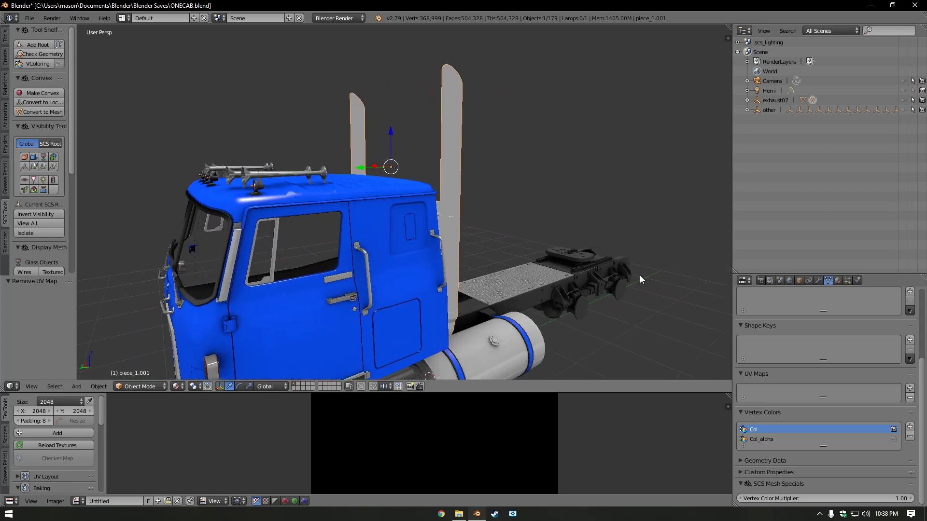
{"action": "left_click", "coordinate": [762, 279]}
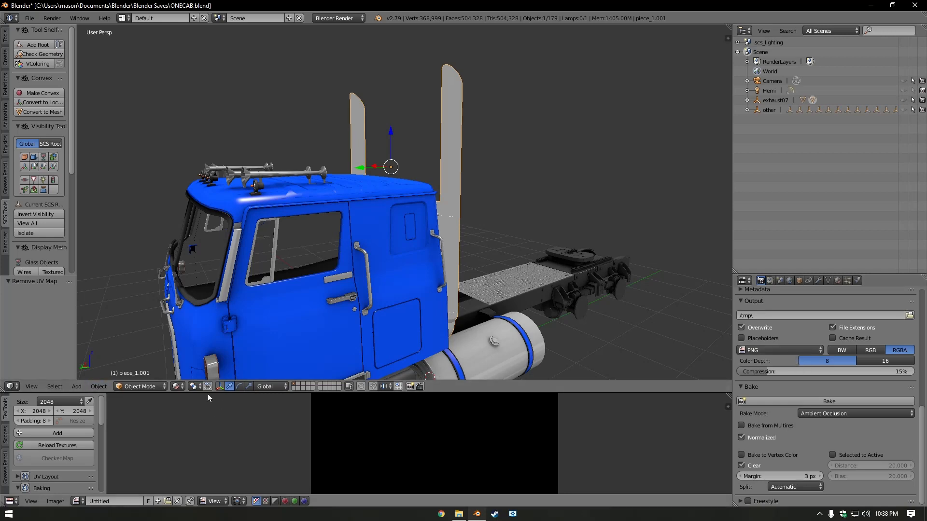
{"action": "scroll", "coordinate": [599, 324], "scroll_direction": "down", "scroll_amount": 4}
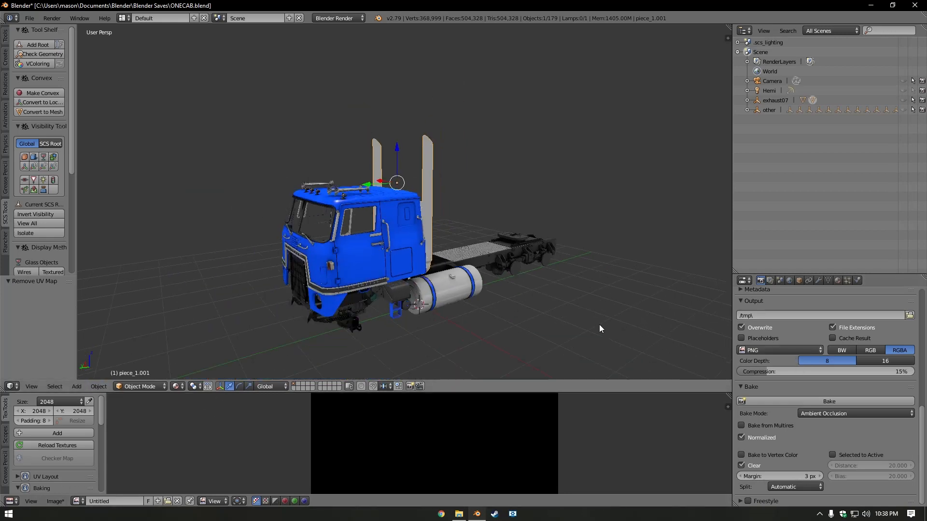
{"action": "scroll", "coordinate": [502, 308], "scroll_direction": "up", "scroll_amount": 8}
{"action": "middle_click_drag", "start_coordinate": [498, 311], "coordinate": [532, 312]}
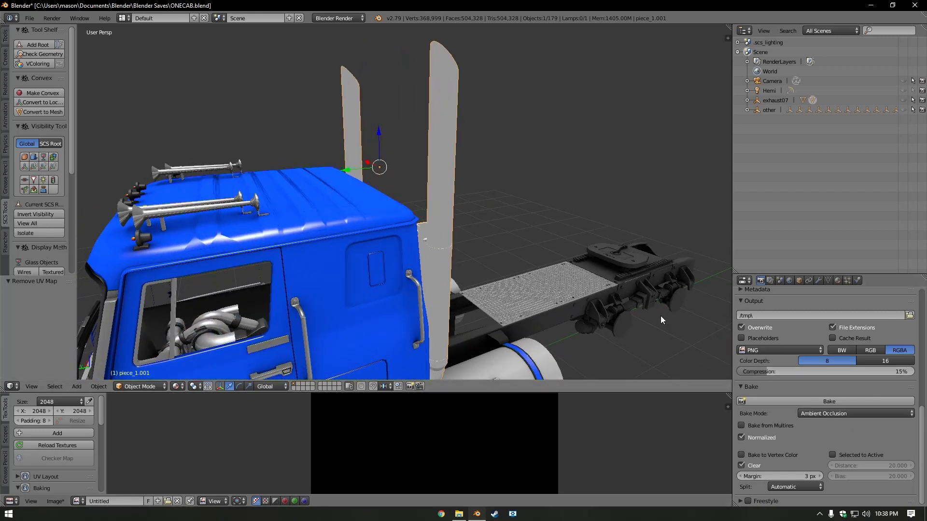
{"action": "scroll", "coordinate": [769, 331], "scroll_direction": "up", "scroll_amount": 5}
{"action": "scroll", "coordinate": [788, 362], "scroll_direction": "down", "scroll_amount": 5}
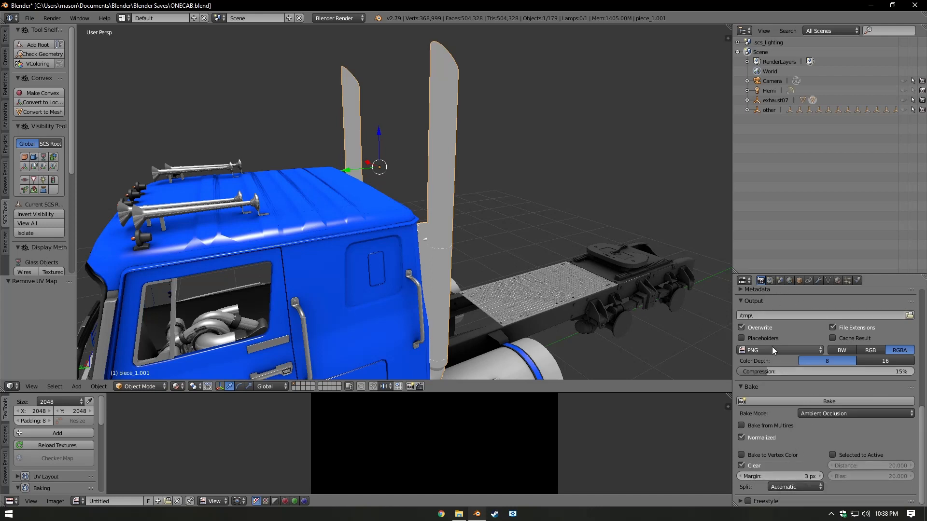
{"action": "scroll", "coordinate": [789, 406], "scroll_direction": "up", "scroll_amount": 10}
{"action": "scroll", "coordinate": [789, 406], "scroll_direction": "down", "scroll_amount": 10}
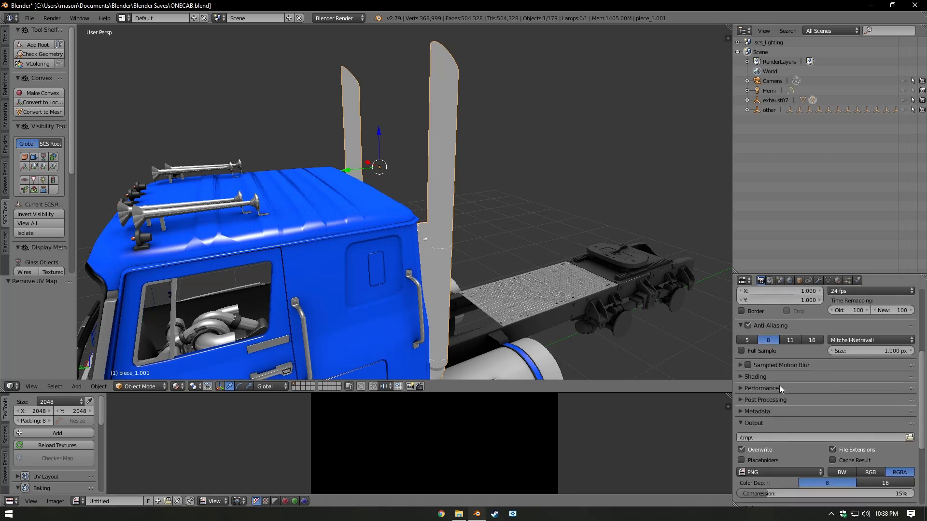
{"action": "left_click", "coordinate": [789, 280]}
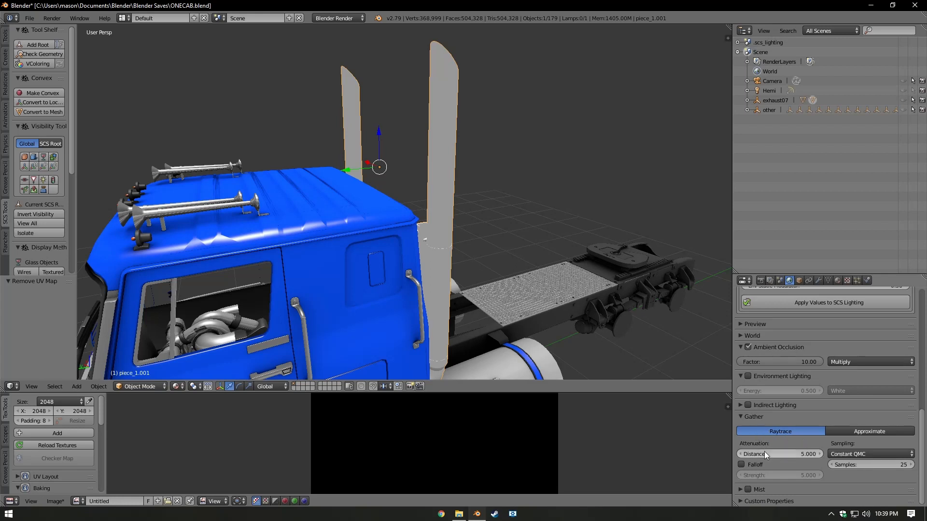
{"action": "left_click", "coordinate": [761, 280]}
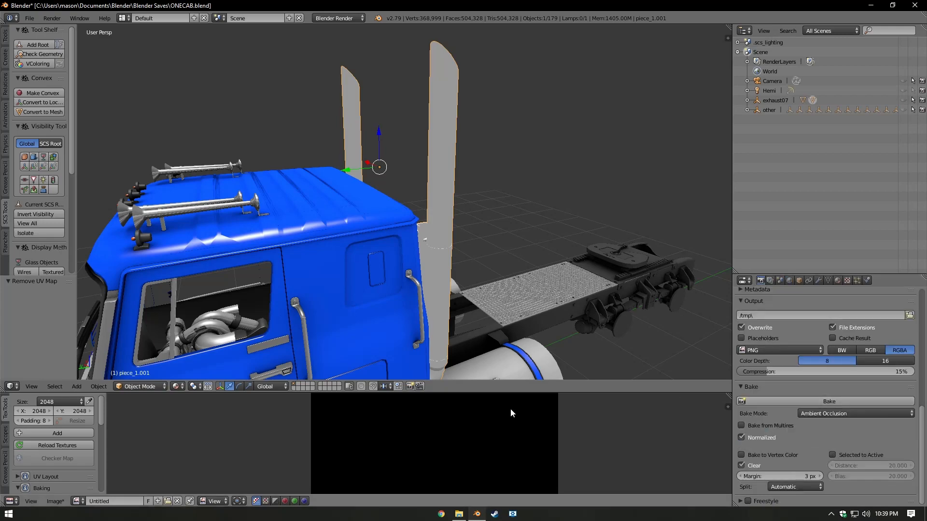
Add a UV map to the exhaust stacks object and name it UV_0
{"action": "middle_click_drag", "start_coordinate": [469, 304], "coordinate": [457, 285]}
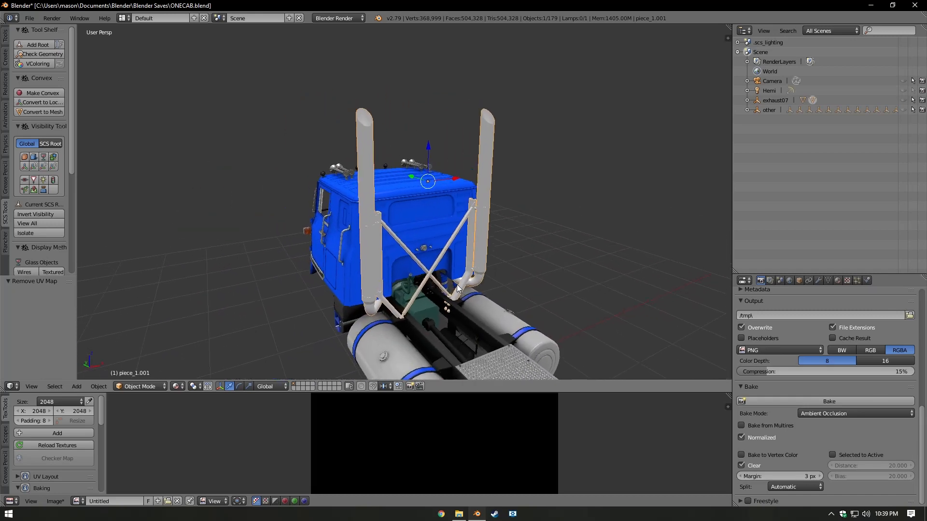
{"action": "scroll", "coordinate": [457, 285], "scroll_direction": "up", "scroll_amount": 3}
{"action": "key", "text": "Tab"}
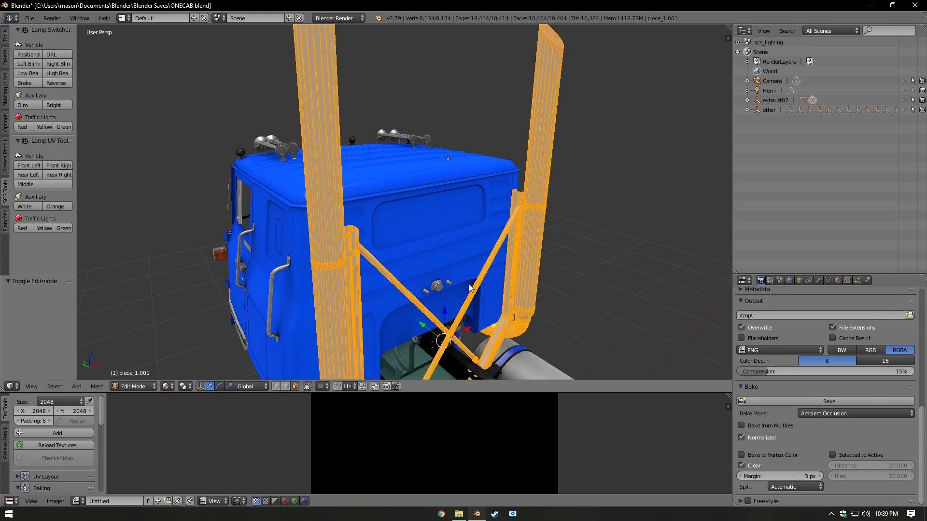
{"action": "key", "text": "Tab"}
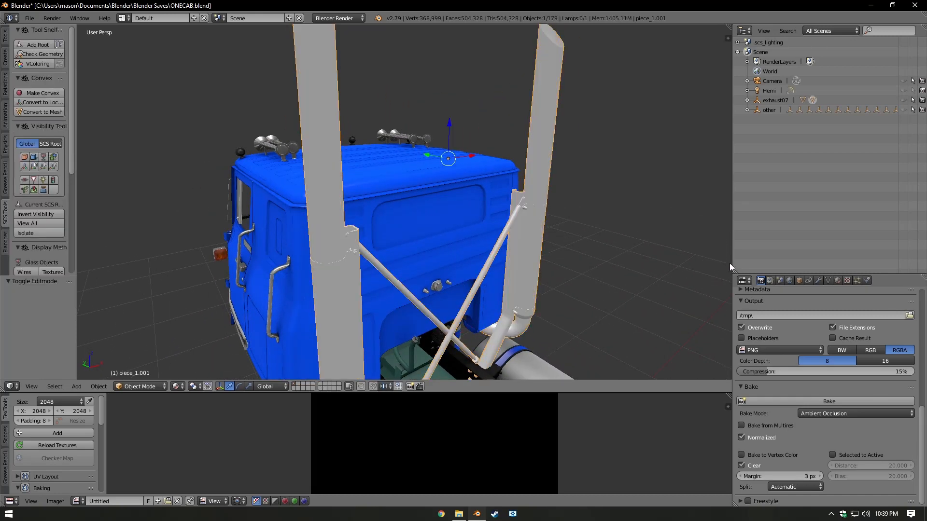
{"action": "left_click", "coordinate": [829, 280]}
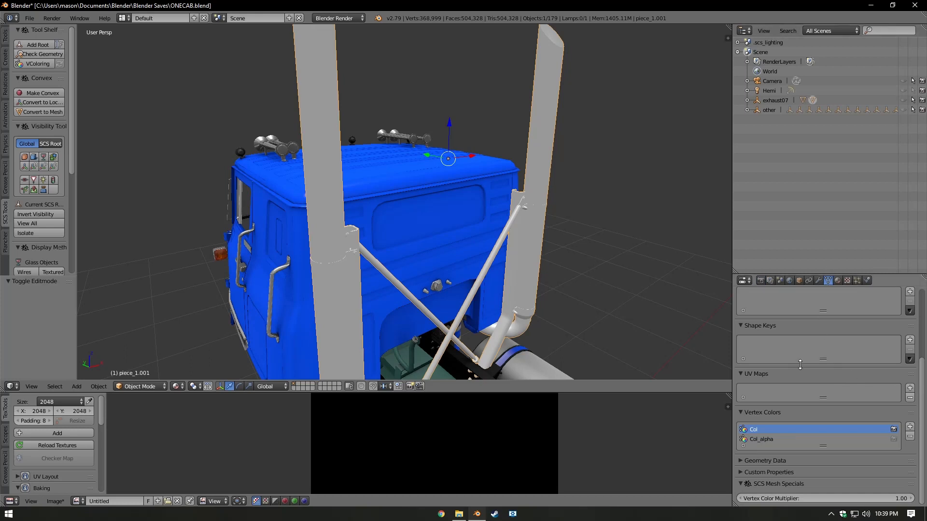
{"action": "scroll", "coordinate": [800, 365], "scroll_direction": "up", "scroll_amount": 2}
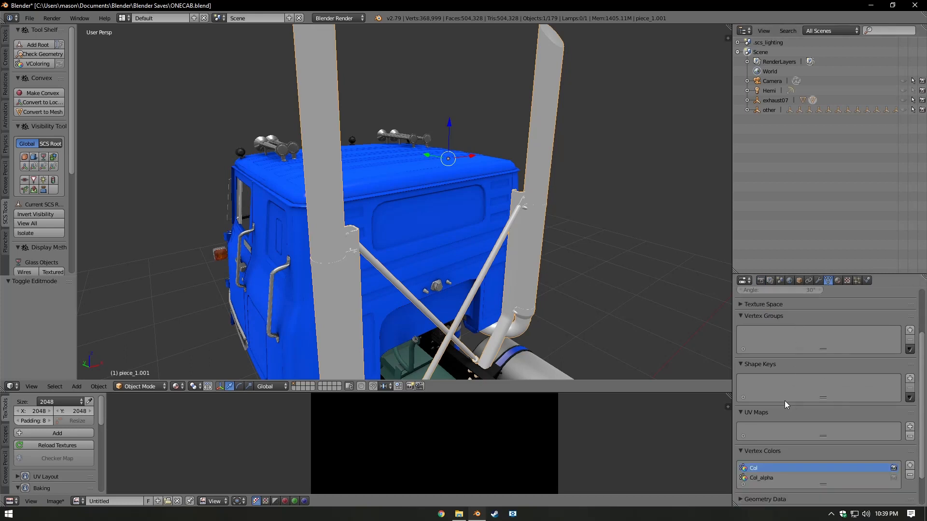
{"action": "left_click", "coordinate": [909, 427]}
{"action": "double_click", "coordinate": [768, 429]}
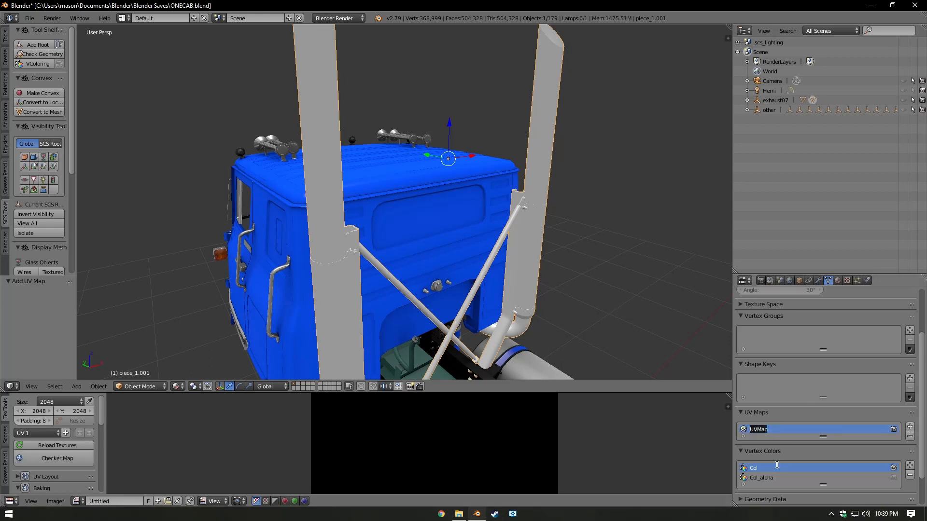
{"action": "type", "text": "u"}
Create a new material in each of the exhaust object's two empty material slots
{"action": "left_click", "coordinate": [837, 281]}
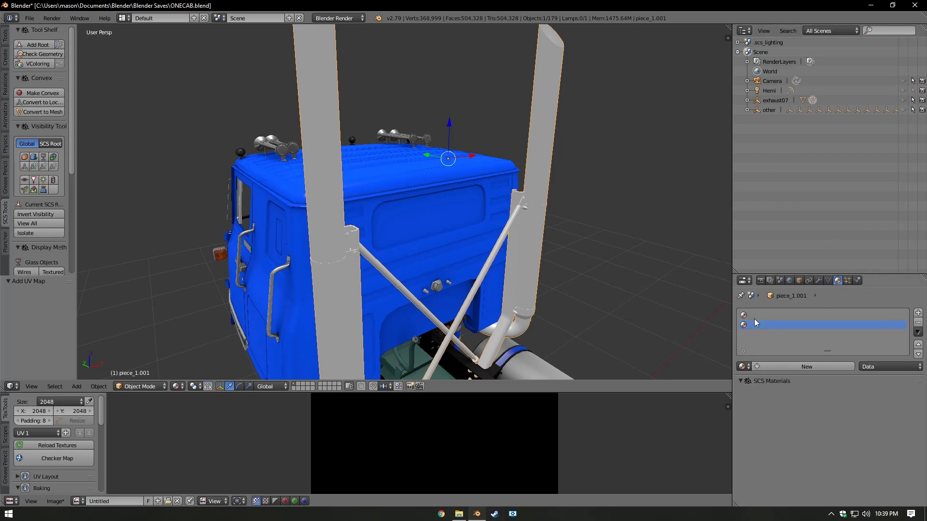
{"action": "middle_click_drag", "start_coordinate": [684, 323], "coordinate": [483, 309]}
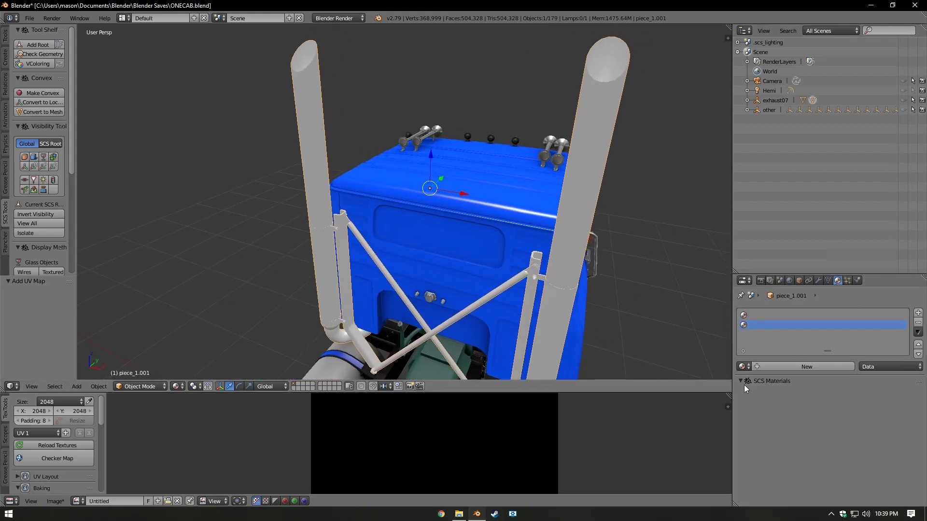
{"action": "left_click", "coordinate": [773, 366]}
{"action": "scroll", "coordinate": [802, 405], "scroll_direction": "down", "scroll_amount": 3}
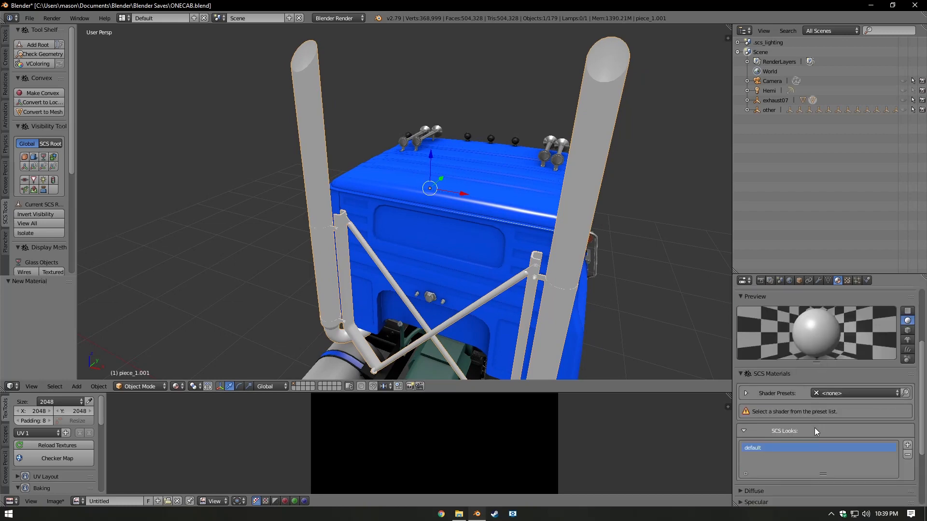
{"action": "scroll", "coordinate": [817, 393], "scroll_direction": "up", "scroll_amount": 4}
{"action": "key", "text": "ctrl+z"}
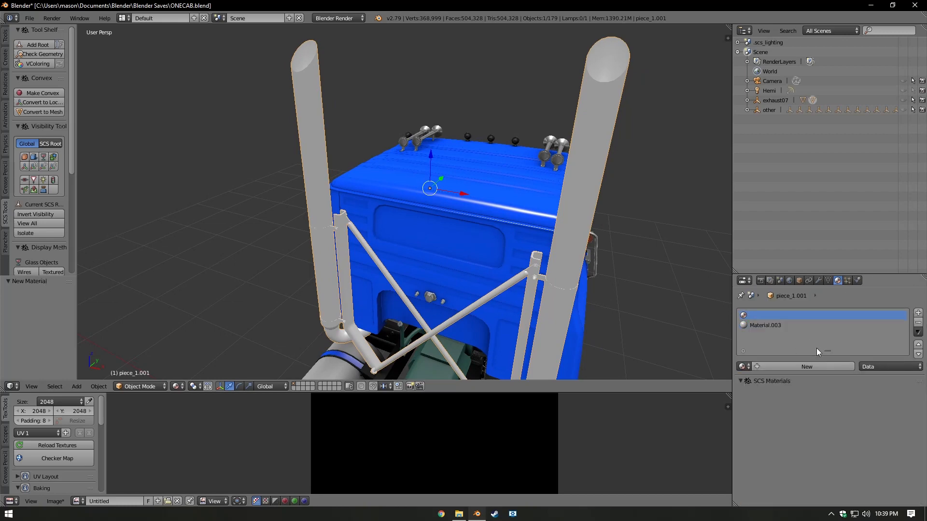
{"action": "left_click", "coordinate": [803, 365]}
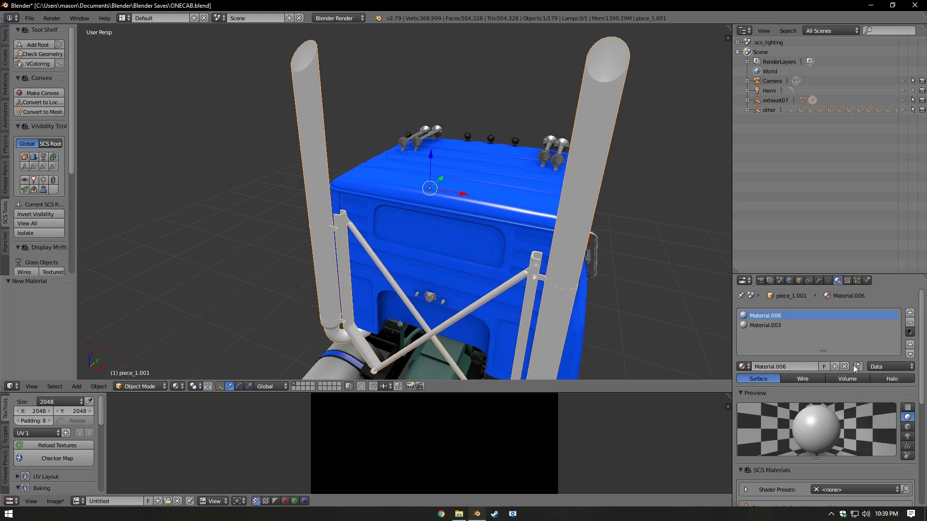
{"action": "scroll", "coordinate": [804, 373], "scroll_direction": "down", "scroll_amount": 4}
{"action": "scroll", "coordinate": [811, 365], "scroll_direction": "up", "scroll_amount": 4}
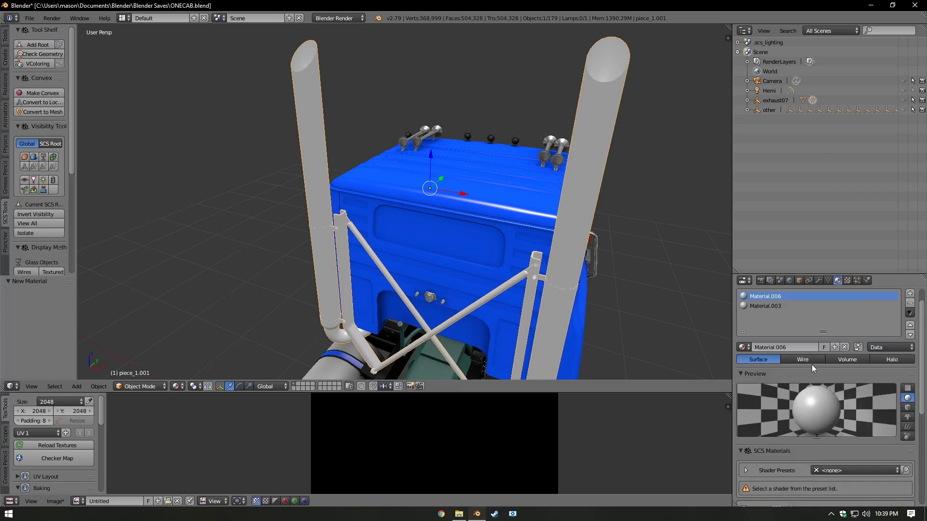
Check the exhaust's UV map entry, return to the bake settings, and open the exhaust mesh for editing with its UV layout in view
{"action": "left_click", "coordinate": [827, 282]}
{"action": "scroll", "coordinate": [804, 377], "scroll_direction": "down", "scroll_amount": 2}
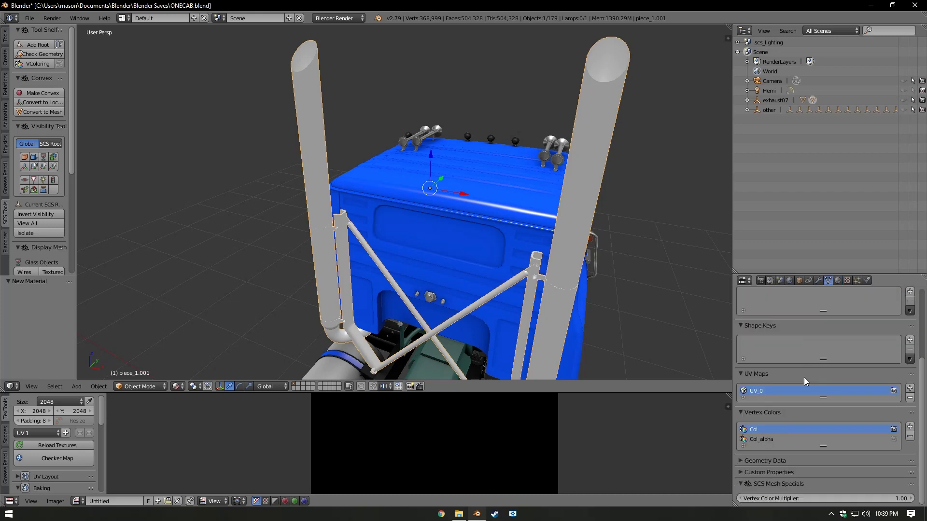
{"action": "left_click", "coordinate": [760, 281]}
{"action": "middle_click_drag", "start_coordinate": [639, 349], "coordinate": [605, 290]}
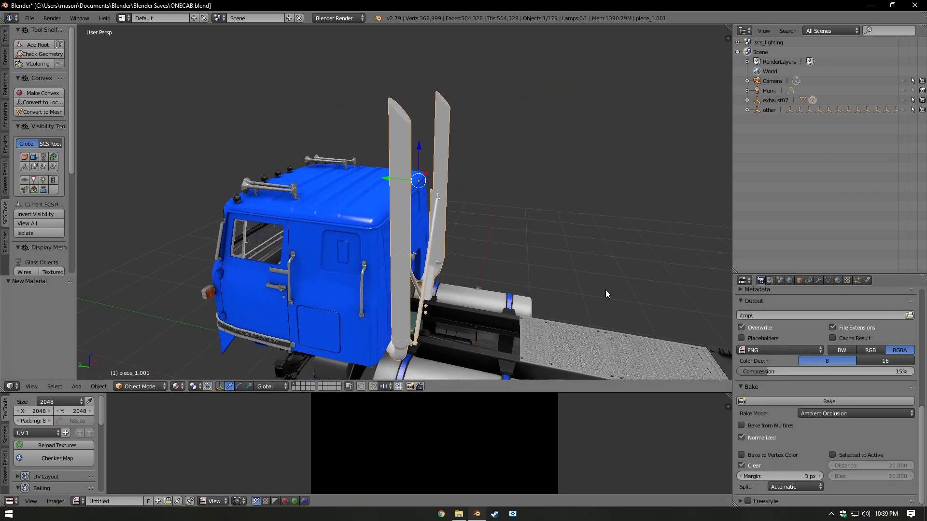
{"action": "middle_click_drag", "start_coordinate": [426, 236], "coordinate": [474, 250], "text": "shift"}
{"action": "scroll", "coordinate": [434, 274], "scroll_direction": "up", "scroll_amount": 2}
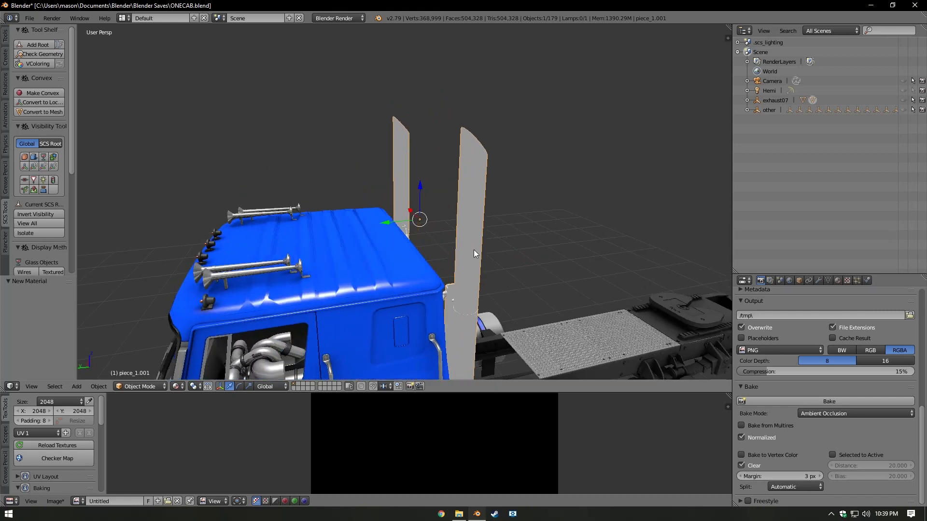
{"action": "key", "text": "Tab"}
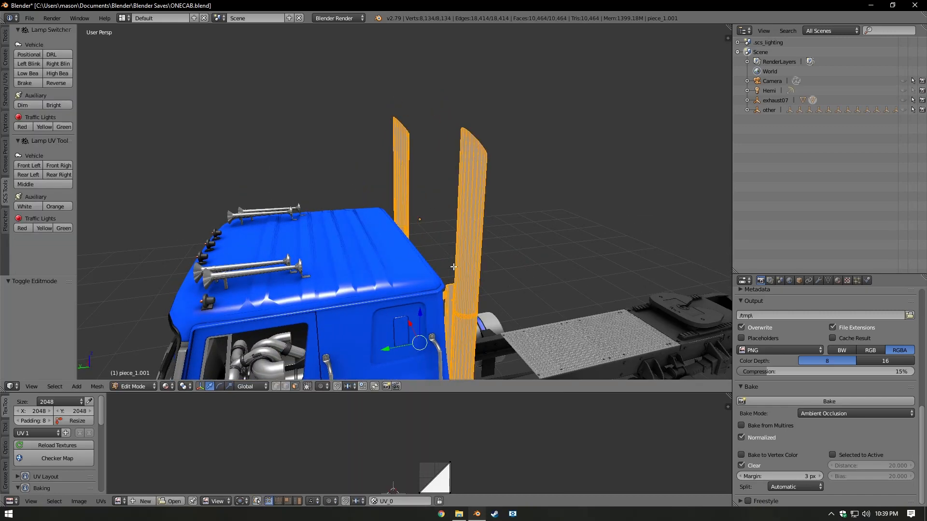
{"action": "middle_click_drag", "start_coordinate": [465, 440], "coordinate": [459, 406]}
{"action": "scroll", "coordinate": [456, 408], "scroll_direction": "up", "scroll_amount": 4}
{"action": "scroll", "coordinate": [439, 419], "scroll_direction": "down", "scroll_amount": 2}
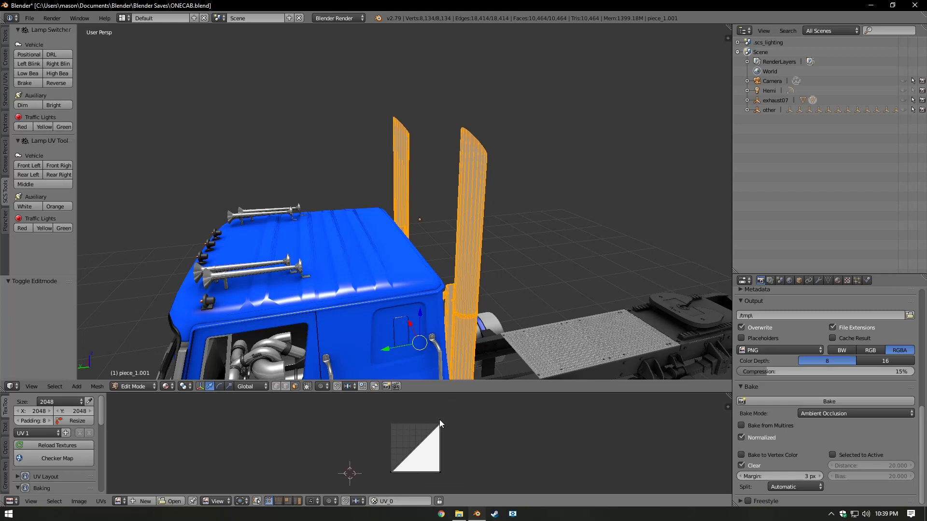
Unwrap the whole exhaust mesh with Smart UV Project, using an island margin of 0.01 and Stretch to UV Bounds enabled
{"action": "middle_click_drag", "start_coordinate": [503, 314], "coordinate": [490, 283]}
{"action": "scroll", "coordinate": [455, 287], "scroll_direction": "up", "scroll_amount": 1}
{"action": "key", "text": "u"}
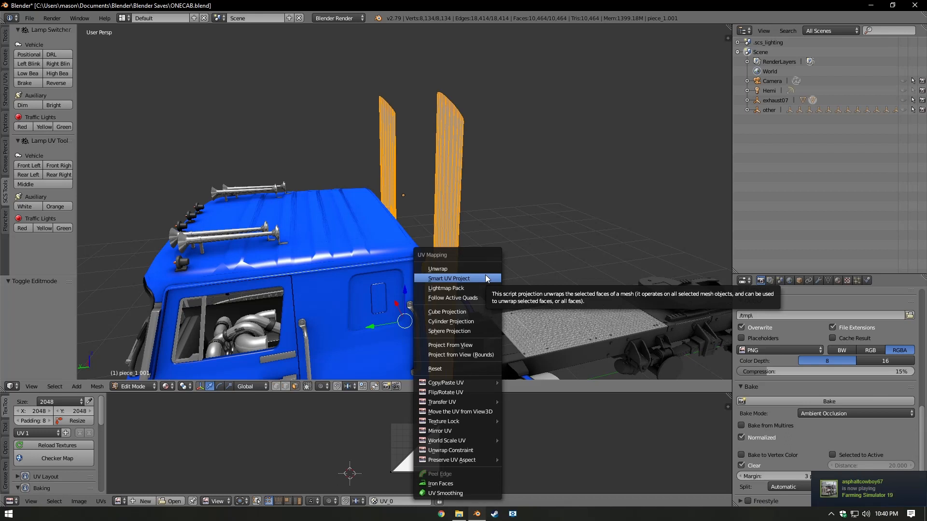
{"action": "left_click", "coordinate": [478, 279]}
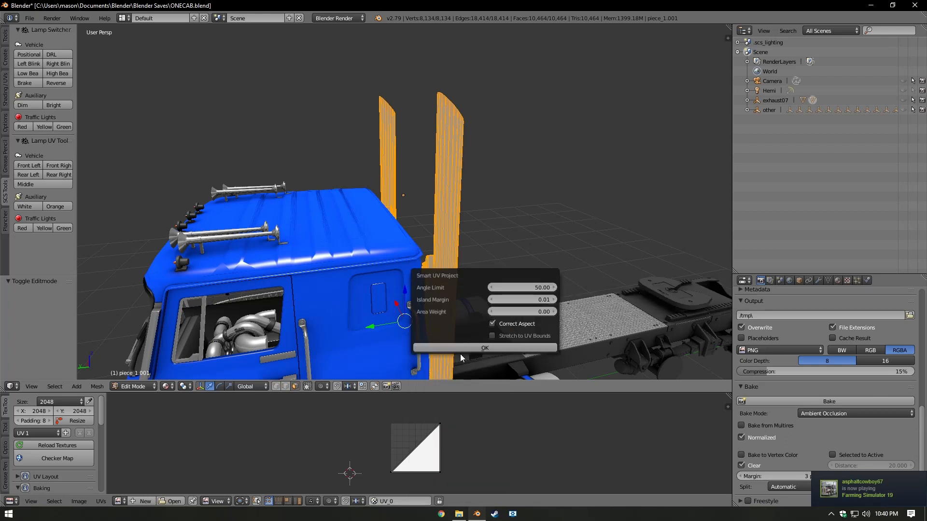
{"action": "left_click", "coordinate": [515, 336]}
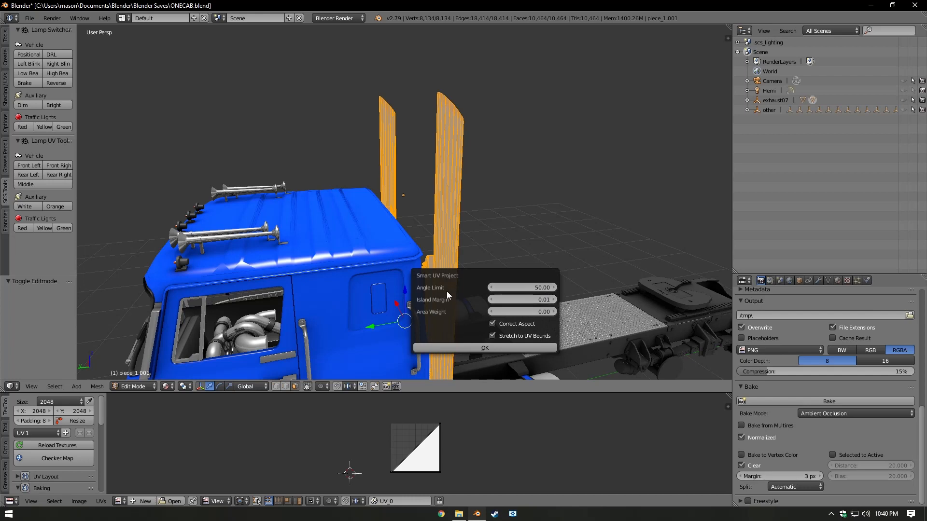
{"action": "left_click", "coordinate": [548, 300]}
{"action": "left_click", "coordinate": [508, 350]}
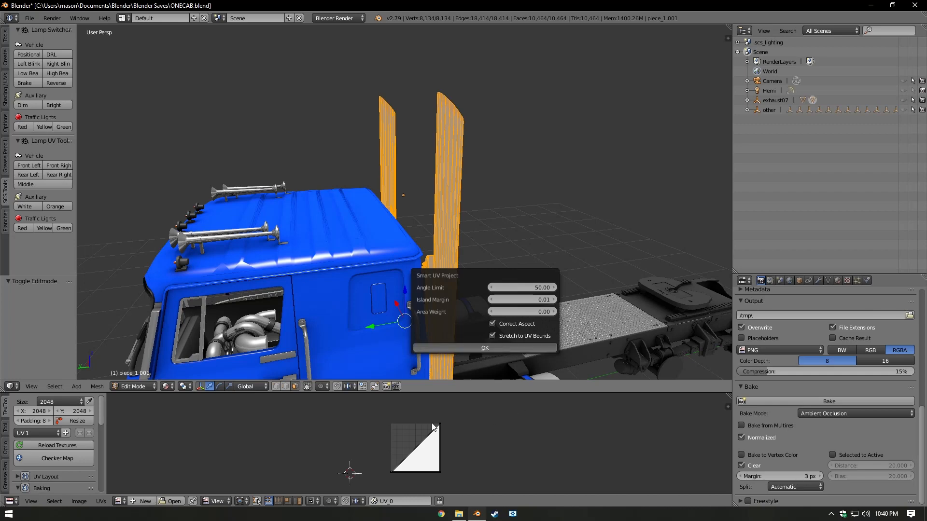
{"action": "scroll", "coordinate": [395, 433], "scroll_direction": "up", "scroll_amount": 6}
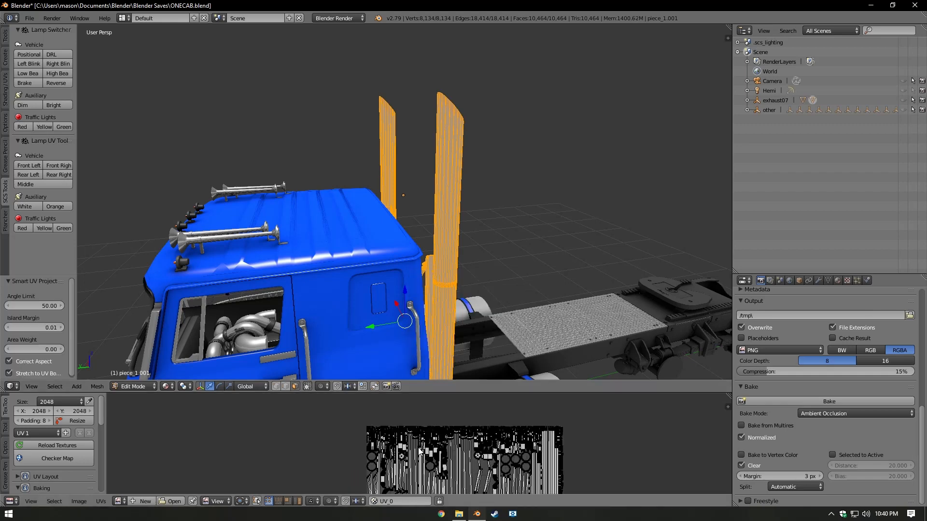
{"action": "scroll", "coordinate": [422, 450], "scroll_direction": "down", "scroll_amount": 6}
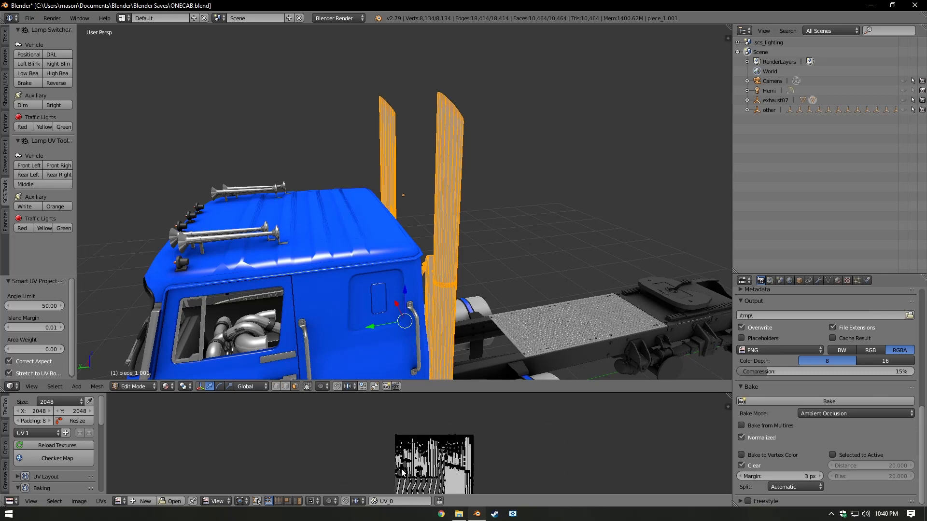
Create a blank 2048 × 2048 px image for the exhaust's UV layout and start an ambient occlusion bake onto it
{"action": "left_click", "coordinate": [143, 501]}
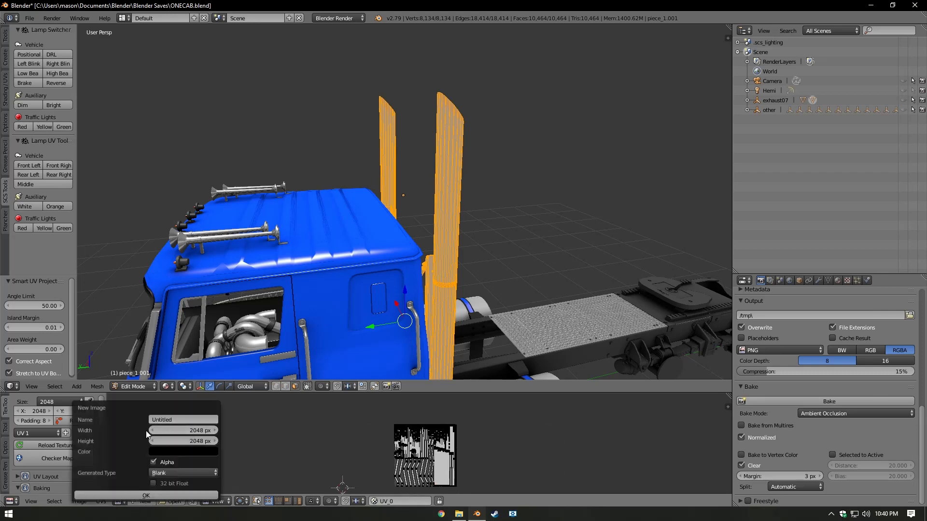
{"action": "left_click", "coordinate": [164, 495]}
{"action": "scroll", "coordinate": [419, 452], "scroll_direction": "down", "scroll_amount": 8}
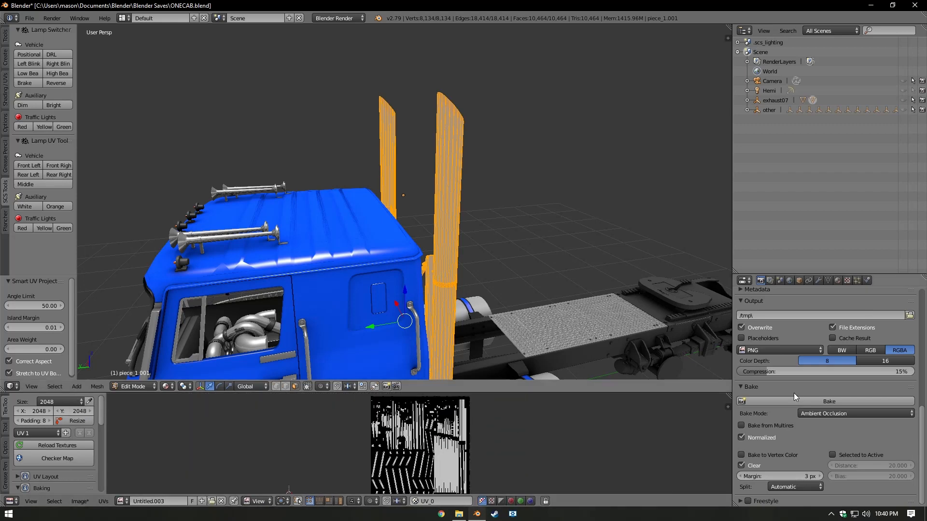
{"action": "left_click", "coordinate": [831, 402]}
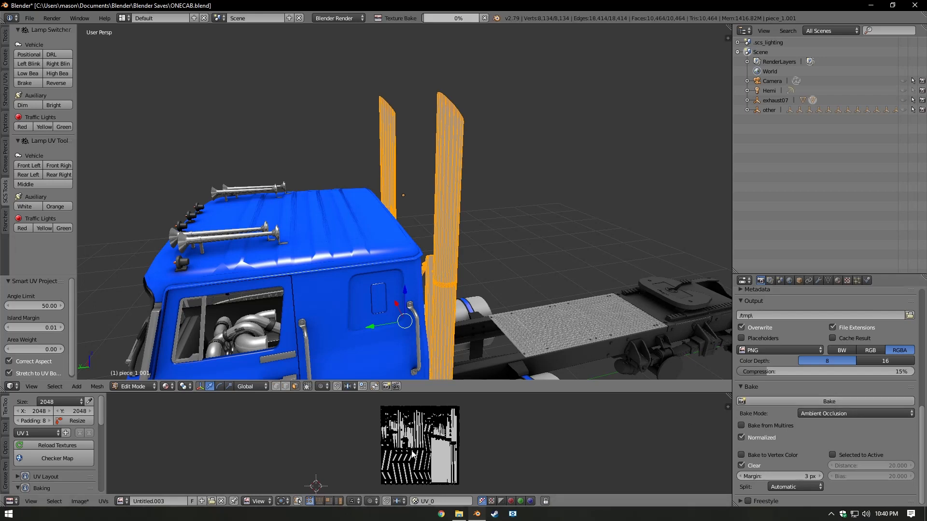
{"action": "scroll", "coordinate": [412, 454], "scroll_direction": "down", "scroll_amount": 1}
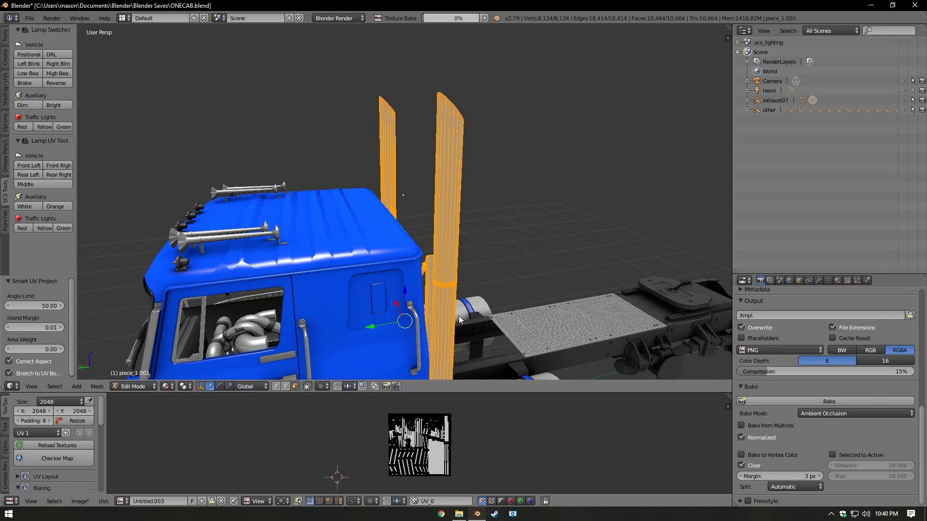
Return the exhaust mesh to object mode while its ambient occlusion bake runs
{"action": "key", "text": "Tab"}
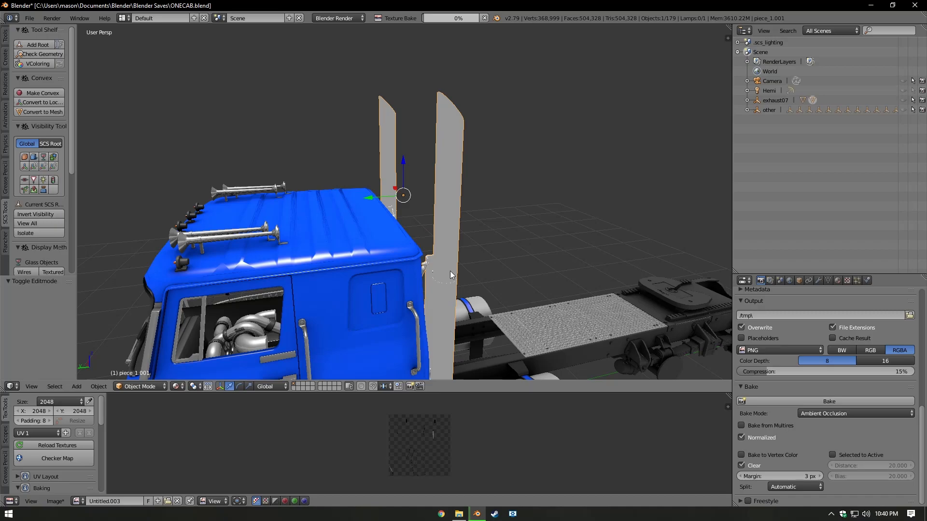
{"action": "key", "text": "alt+z"}
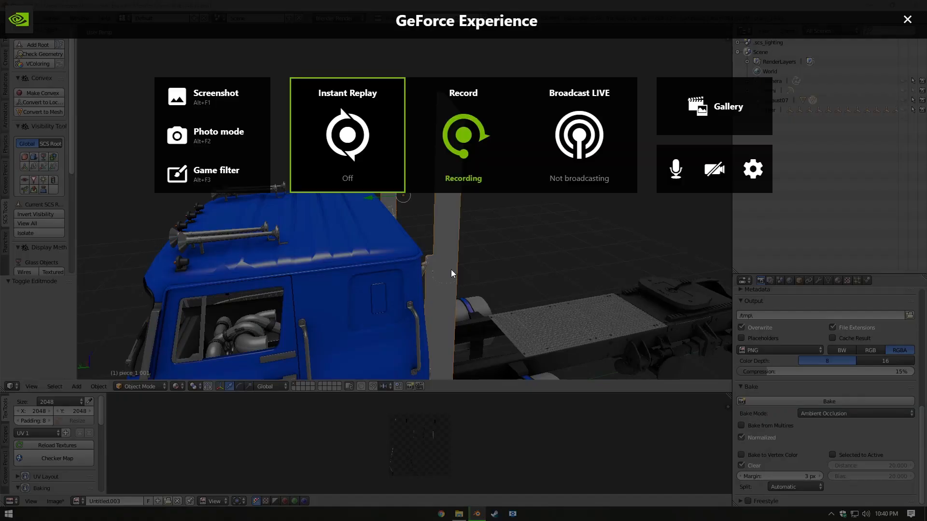
{"action": "left_click", "coordinate": [474, 181]}
{"action": "left_click", "coordinate": [477, 207]}
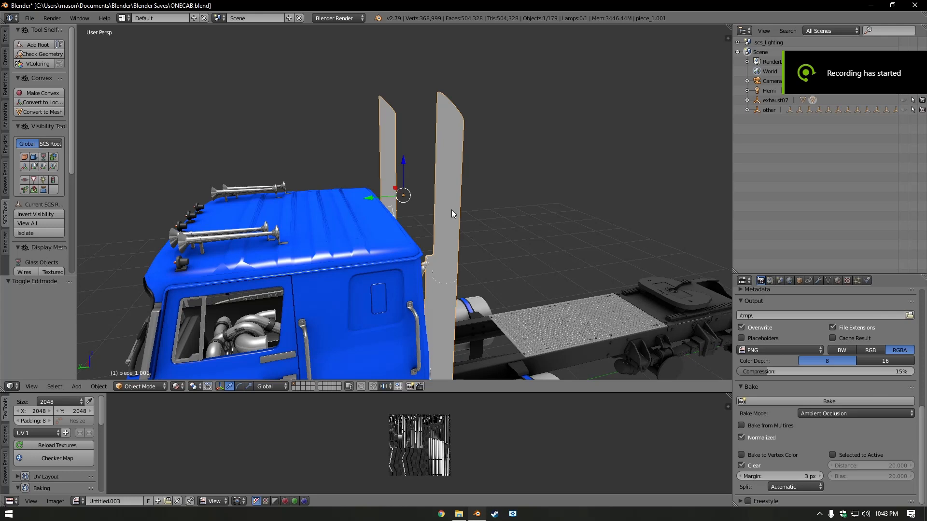
Save the baked image in Targa format to the texv2 folder, overwriting tutorial.tga
{"action": "left_click", "coordinate": [55, 501]}
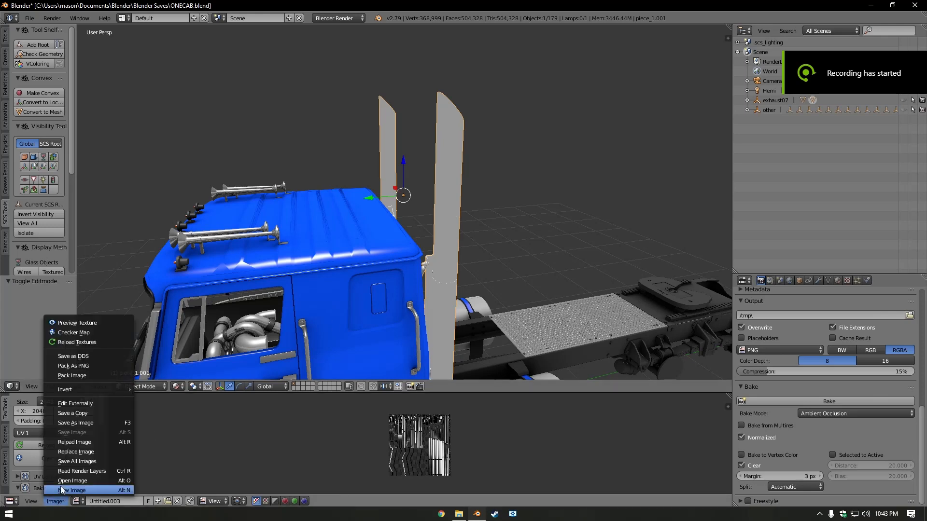
{"action": "left_click", "coordinate": [73, 424]}
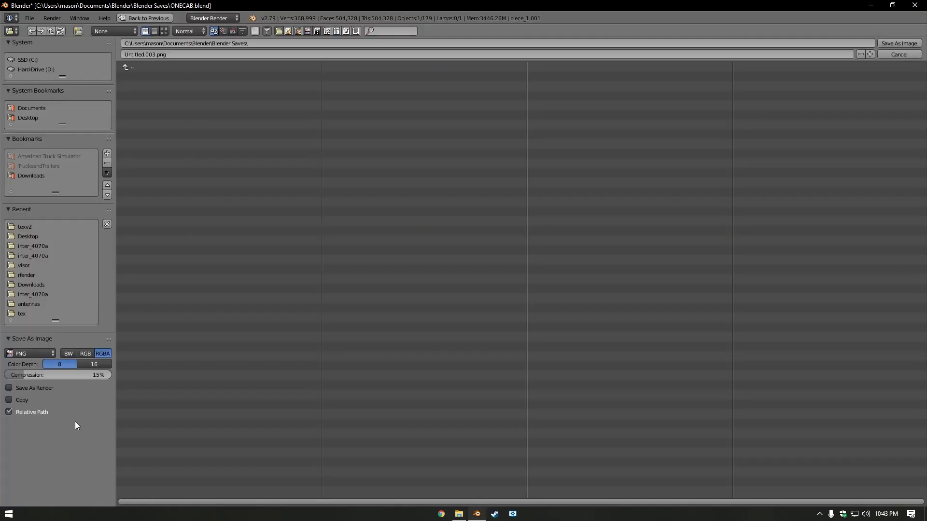
{"action": "left_click", "coordinate": [20, 352]}
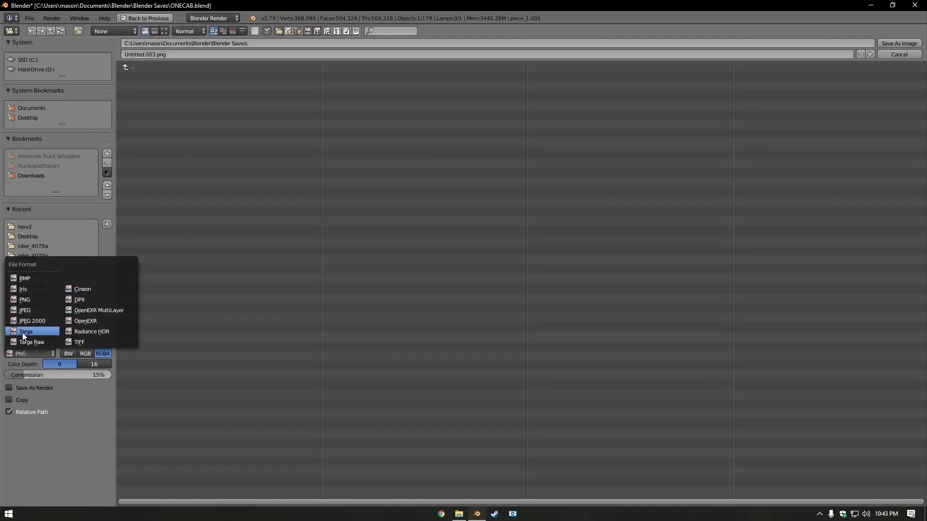
{"action": "left_click", "coordinate": [22, 332]}
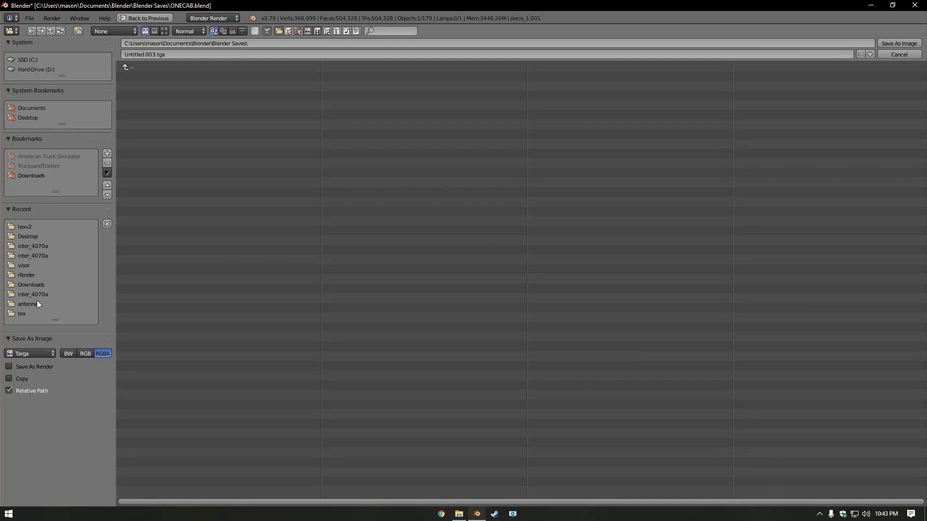
{"action": "left_click", "coordinate": [47, 225]}
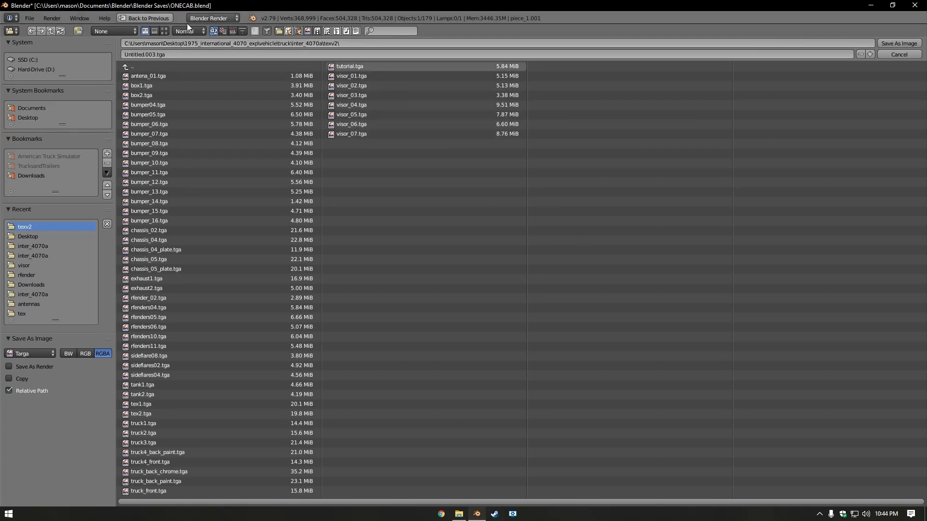
{"action": "left_click", "coordinate": [340, 66]}
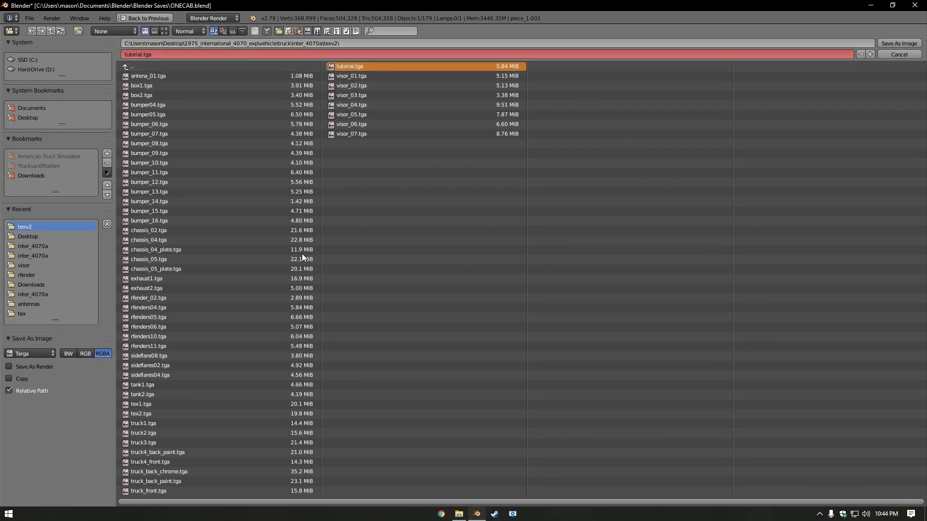
{"action": "left_click", "coordinate": [906, 41]}
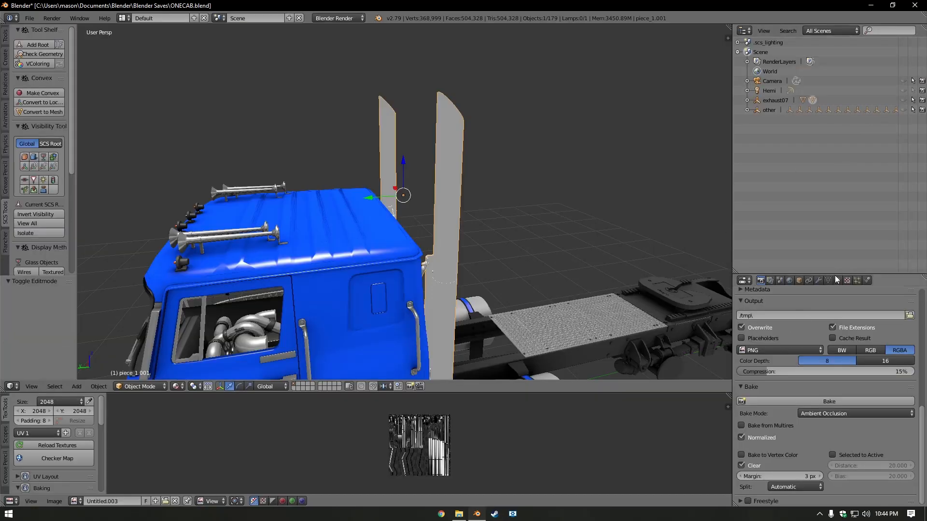
Assign the dif.spec shader preset to the exhaust's Material.006
{"action": "left_click", "coordinate": [838, 280]}
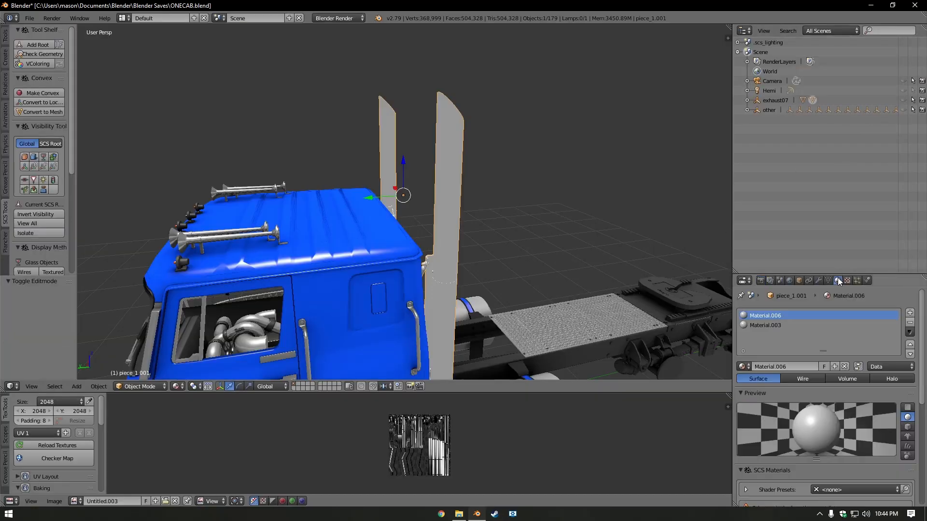
{"action": "scroll", "coordinate": [817, 350], "scroll_direction": "down", "scroll_amount": 3}
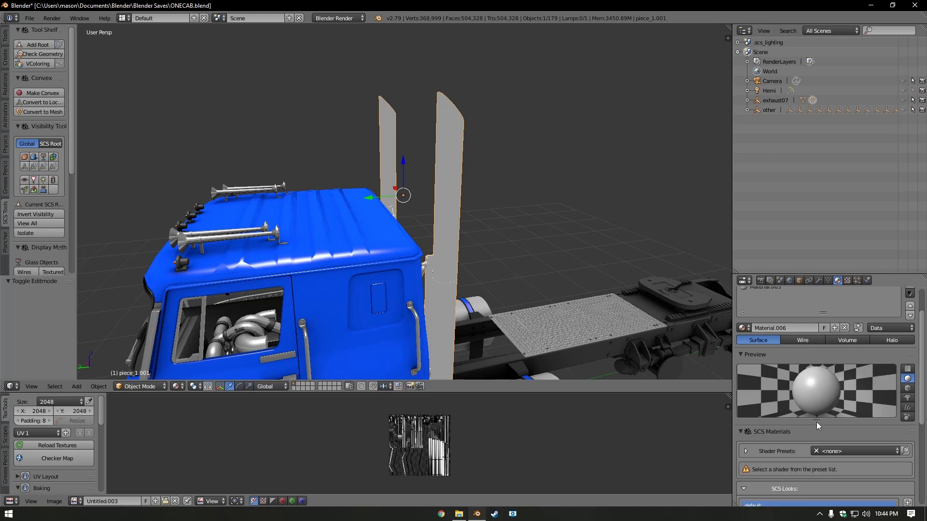
{"action": "scroll", "coordinate": [818, 427], "scroll_direction": "down", "scroll_amount": 1}
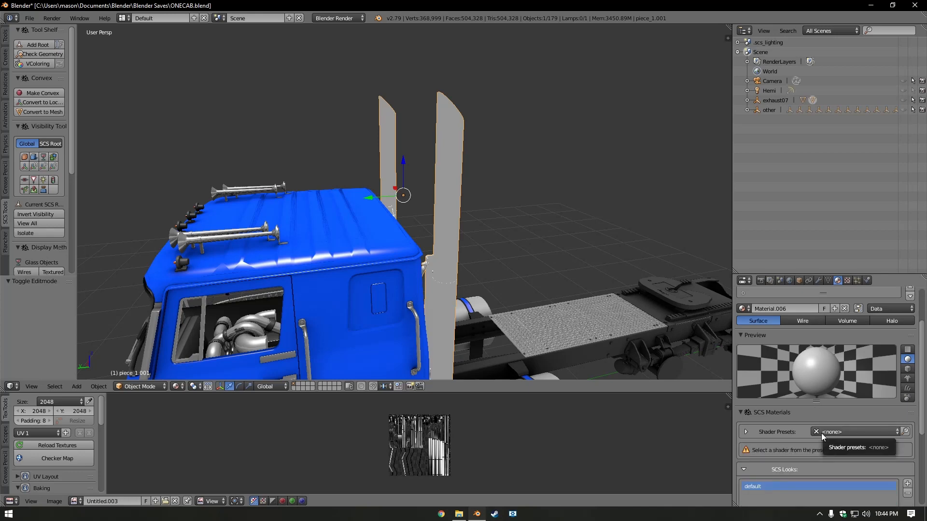
{"action": "left_click", "coordinate": [822, 433]}
{"action": "left_click", "coordinate": [821, 433]}
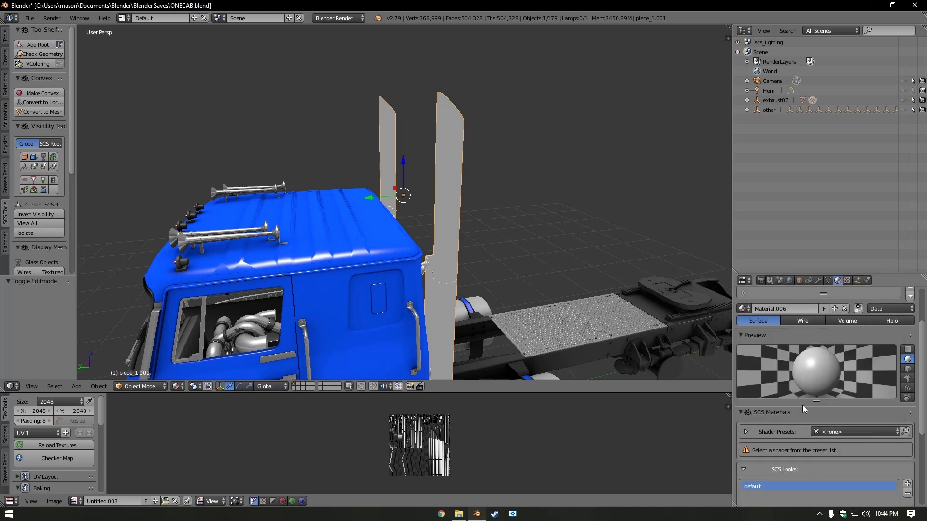
{"action": "left_click", "coordinate": [831, 433]}
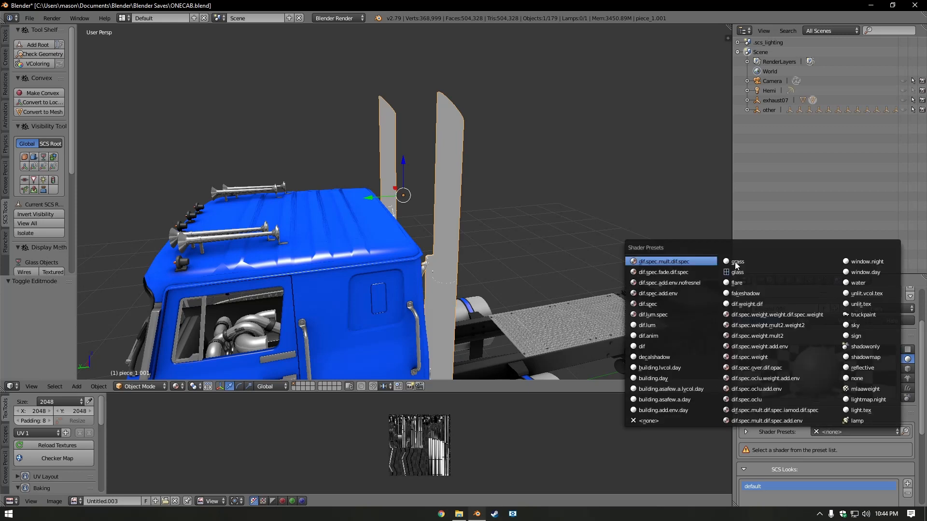
{"action": "left_click", "coordinate": [663, 308]}
Change the shader preset of Material.006 to dif.spec.add.env.nofresnel
{"action": "mouse_move", "coordinate": [557, 265]}
{"action": "middle_mouse_down"}
{"action": "mouse_move", "coordinate": [496, 256]}
{"action": "mouse_move", "coordinate": [540, 268]}
{"action": "middle_mouse_up"}
{"action": "scroll", "coordinate": [424, 263], "scroll_direction": "down", "scroll_amount": 1}
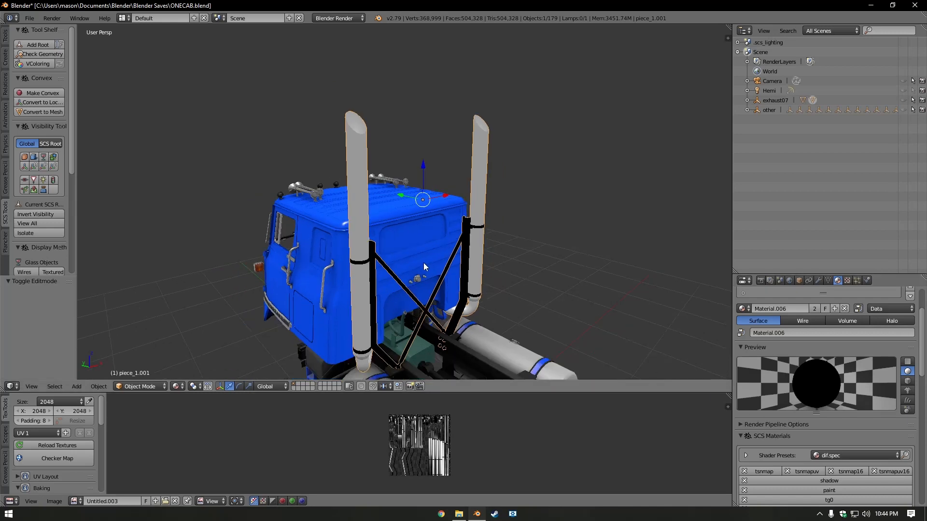
{"action": "middle_click_drag", "start_coordinate": [424, 249], "coordinate": [403, 197], "text": "shift"}
{"action": "scroll", "coordinate": [403, 197], "scroll_direction": "up", "scroll_amount": 2}
{"action": "scroll", "coordinate": [408, 203], "scroll_direction": "up", "scroll_amount": 4}
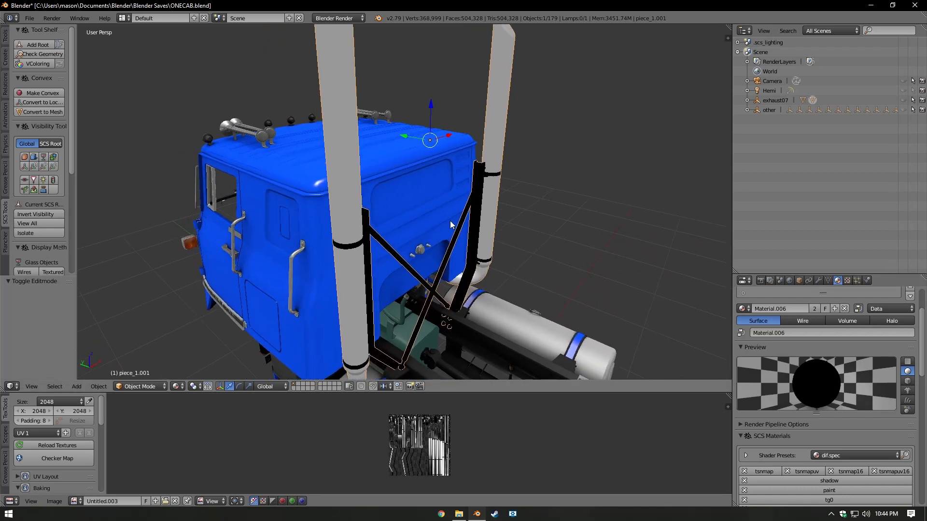
{"action": "left_click", "coordinate": [840, 455]}
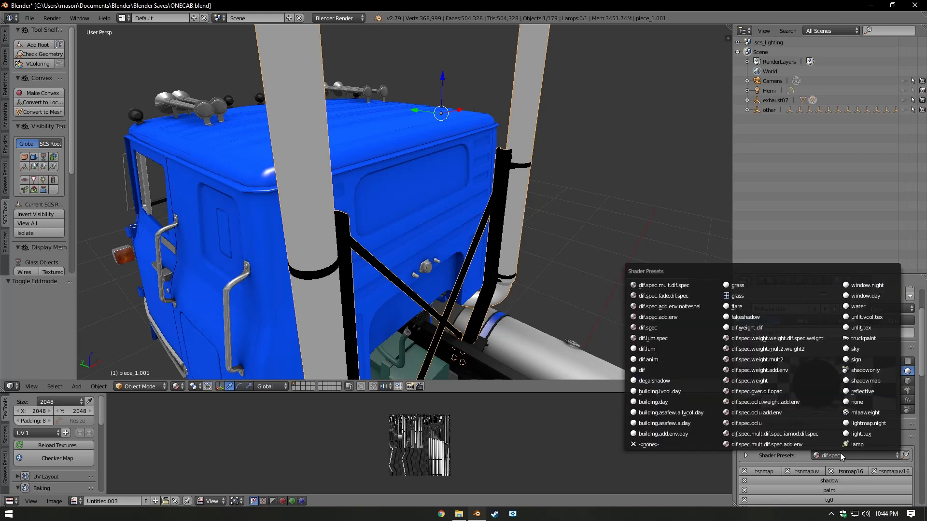
{"action": "left_click", "coordinate": [680, 307]}
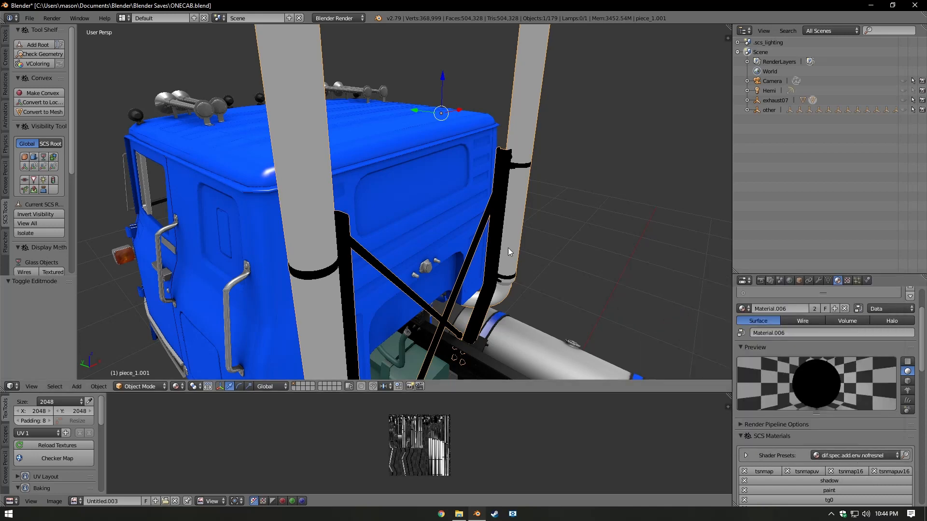
Enable the shadow option for the shader of Material.006
{"action": "scroll", "coordinate": [500, 243], "scroll_direction": "down", "scroll_amount": 2}
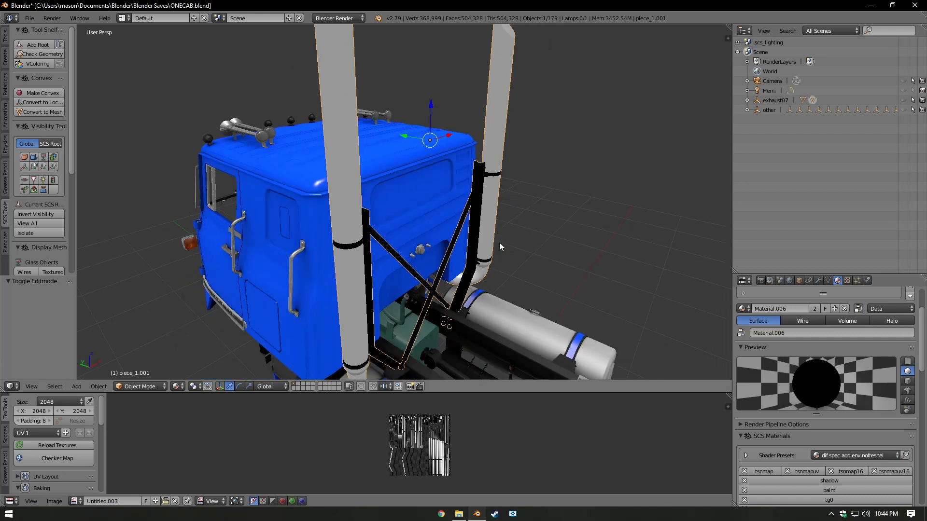
{"action": "scroll", "coordinate": [793, 385], "scroll_direction": "down", "scroll_amount": 5}
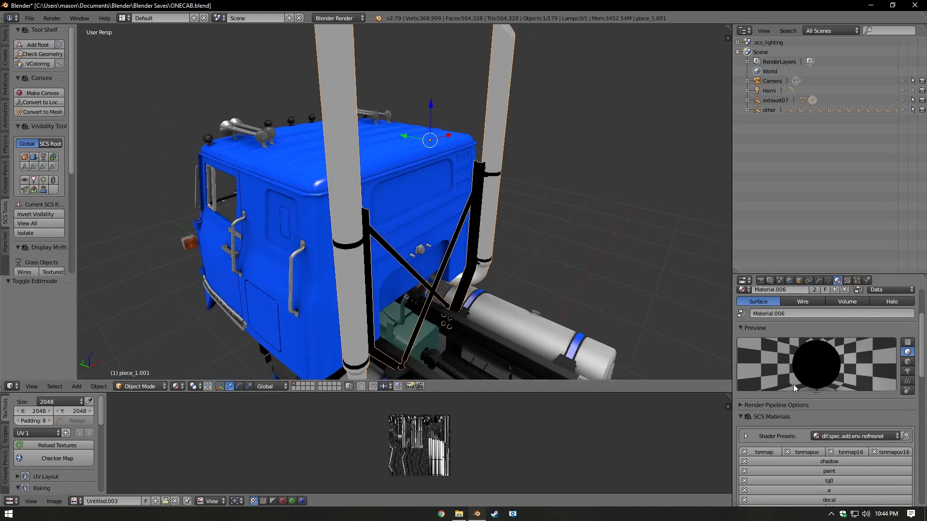
{"action": "left_click", "coordinate": [795, 384]}
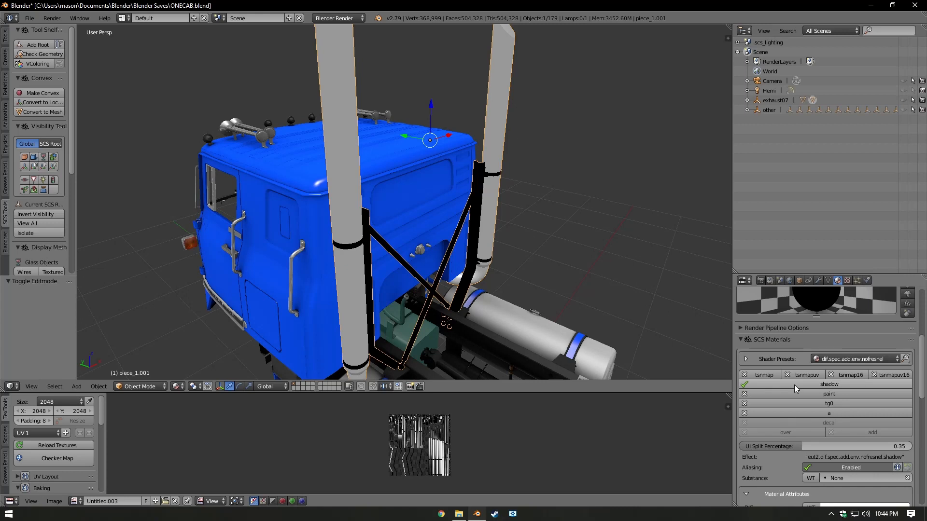
Load tutorial.tga from the texv2 folder as the base texture of Material.006
{"action": "scroll", "coordinate": [794, 384], "scroll_direction": "down", "scroll_amount": 6}
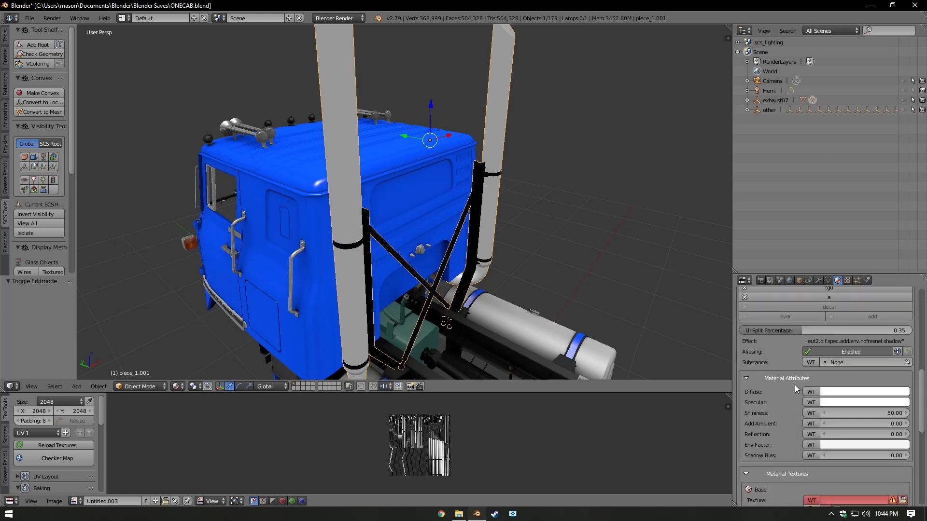
{"action": "scroll", "coordinate": [795, 385], "scroll_direction": "down", "scroll_amount": 4}
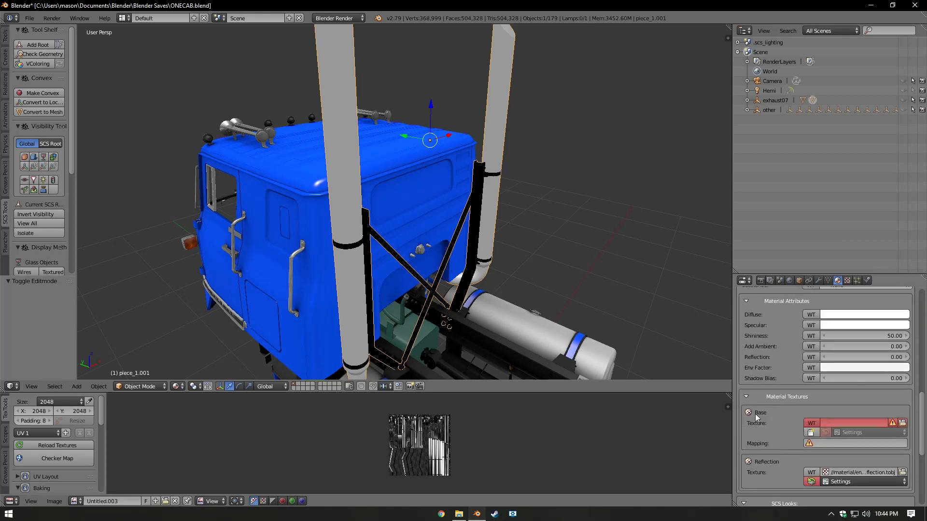
{"action": "left_click", "coordinate": [902, 421]}
{"action": "left_click", "coordinate": [28, 223]}
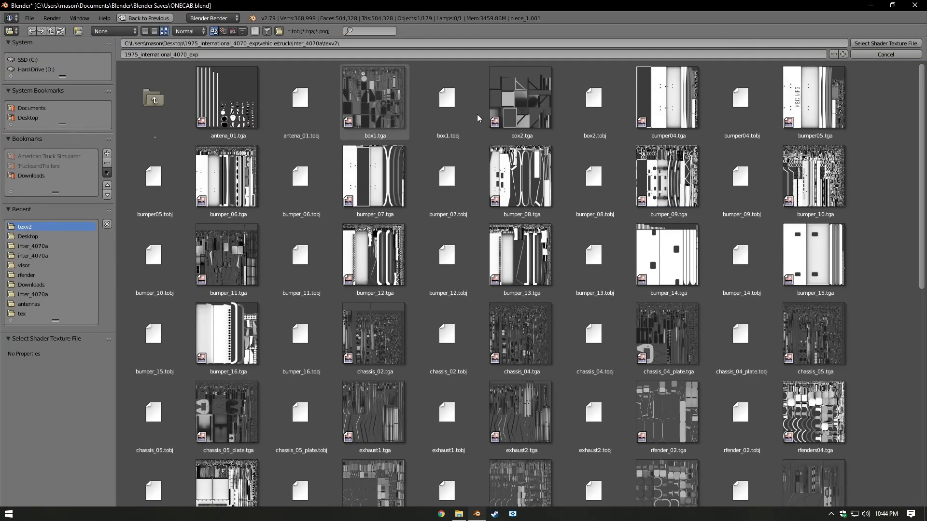
{"action": "scroll", "coordinate": [531, 290], "scroll_direction": "down", "scroll_amount": 10}
{"action": "scroll", "coordinate": [547, 300], "scroll_direction": "down", "scroll_amount": 2}
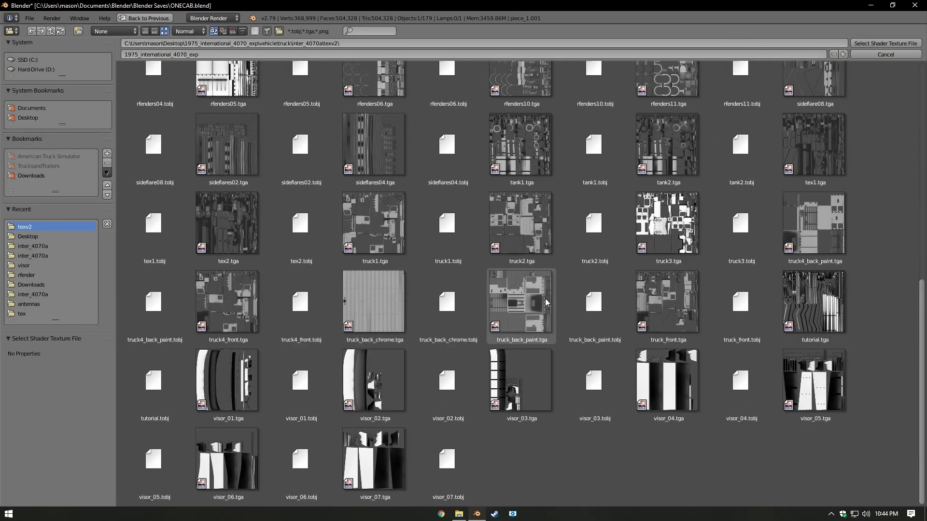
{"action": "double_click", "coordinate": [819, 313]}
Replace the base texture of Material.006 with tutorial.tobj from the texv2 folder
{"action": "scroll", "coordinate": [816, 377], "scroll_direction": "down", "scroll_amount": 4}
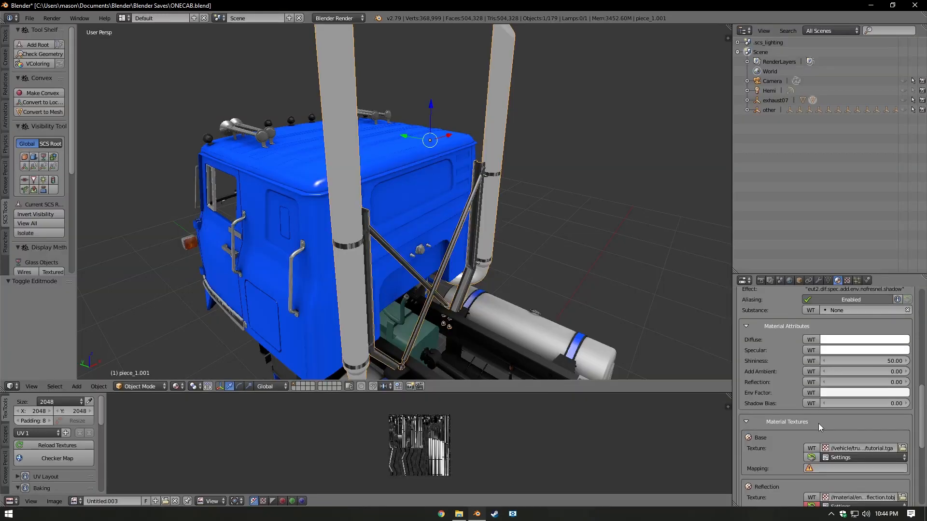
{"action": "scroll", "coordinate": [815, 422], "scroll_direction": "down", "scroll_amount": 1}
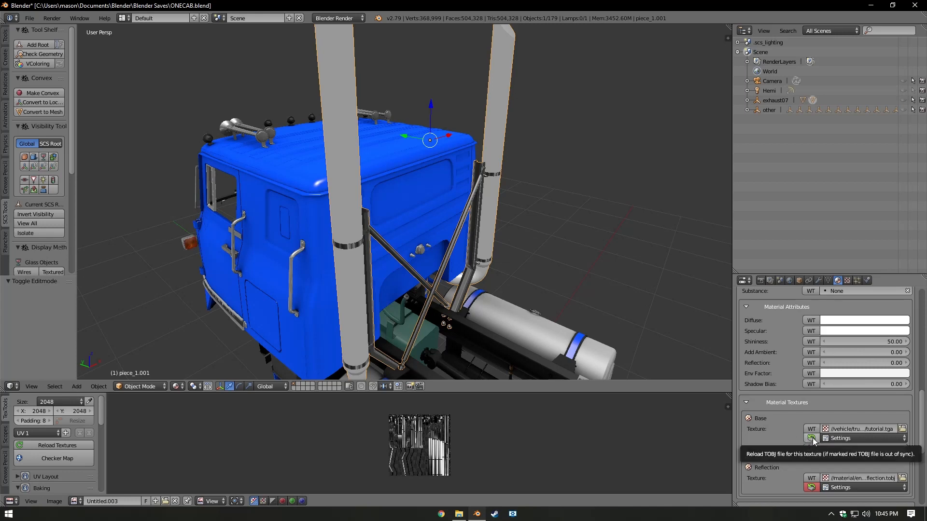
{"action": "left_click", "coordinate": [903, 430]}
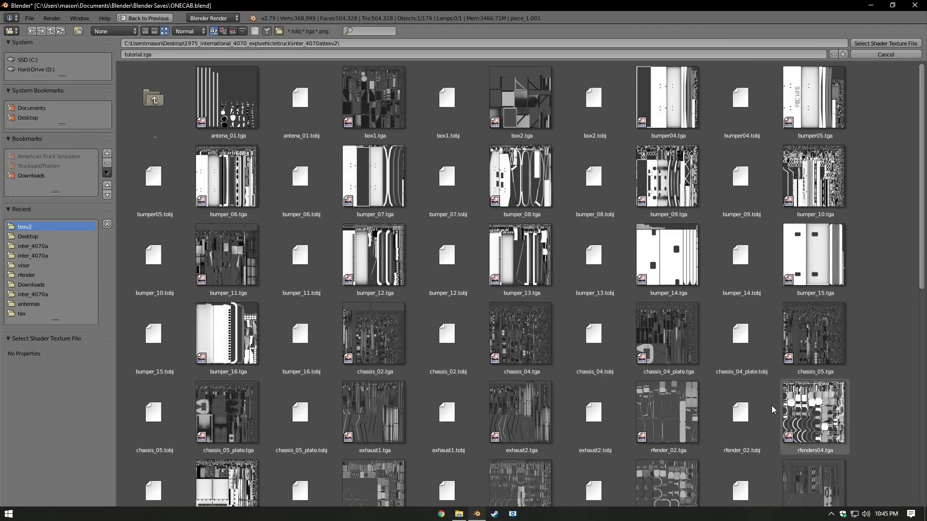
{"action": "scroll", "coordinate": [570, 376], "scroll_direction": "down", "scroll_amount": 10}
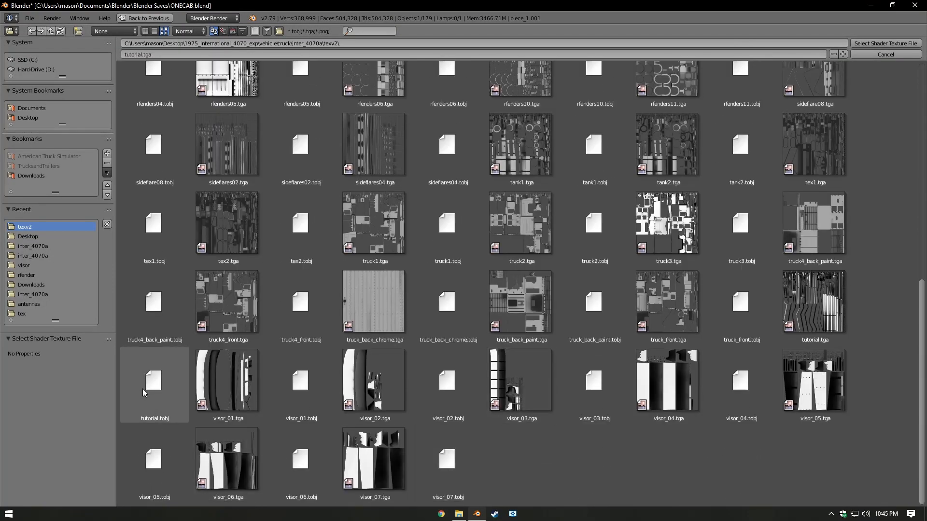
{"action": "left_click", "coordinate": [178, 383]}
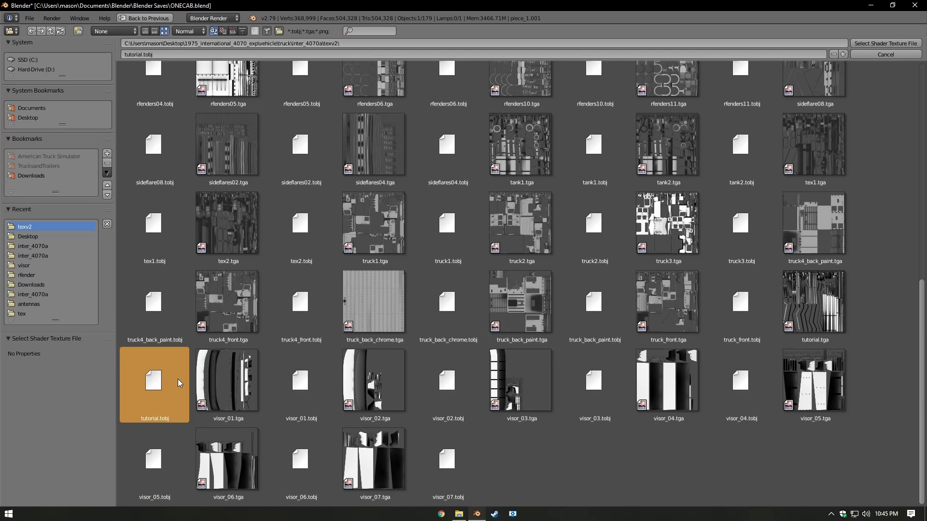
{"action": "double_click", "coordinate": [164, 387]}
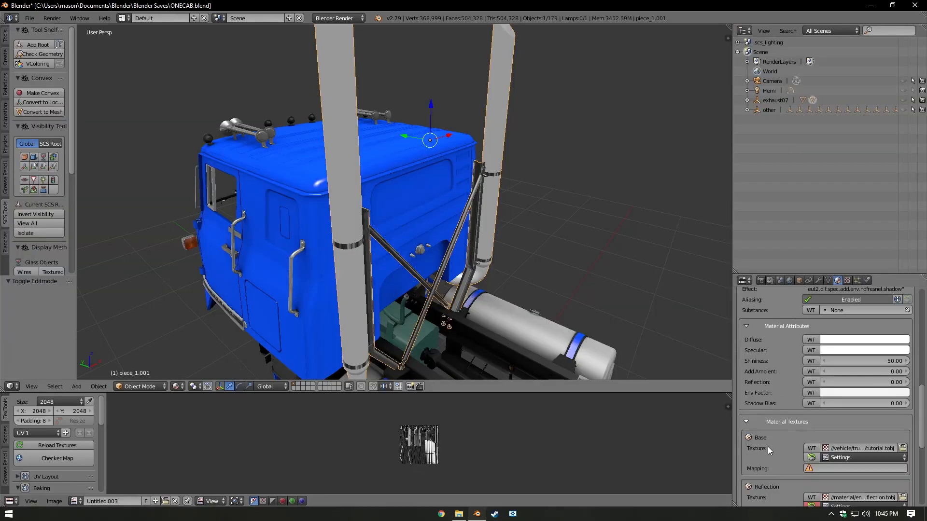
Map the base texture to UV_0 and inspect the exhaust brackets and clamps up close
{"action": "left_click", "coordinate": [810, 466]}
{"action": "left_click", "coordinate": [830, 370]}
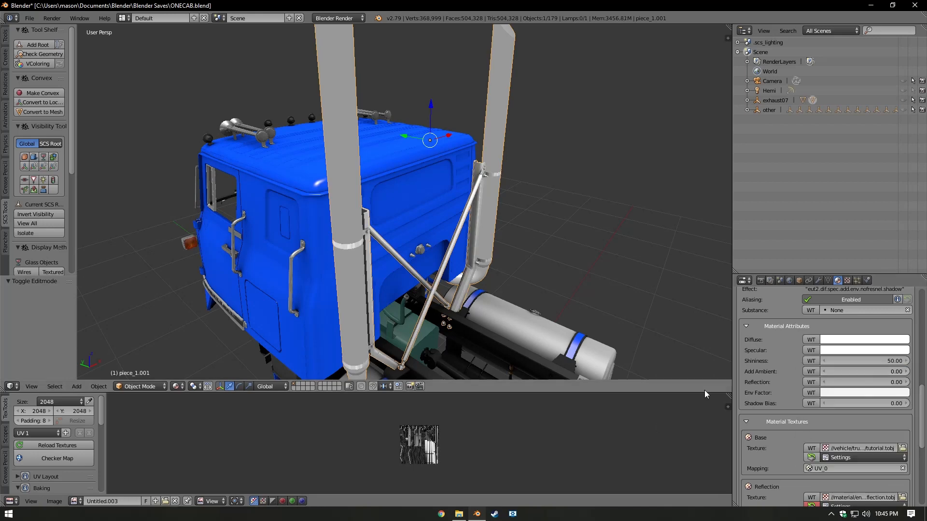
{"action": "scroll", "coordinate": [554, 271], "scroll_direction": "up", "scroll_amount": 5}
{"action": "scroll", "coordinate": [544, 277], "scroll_direction": "up", "scroll_amount": 4}
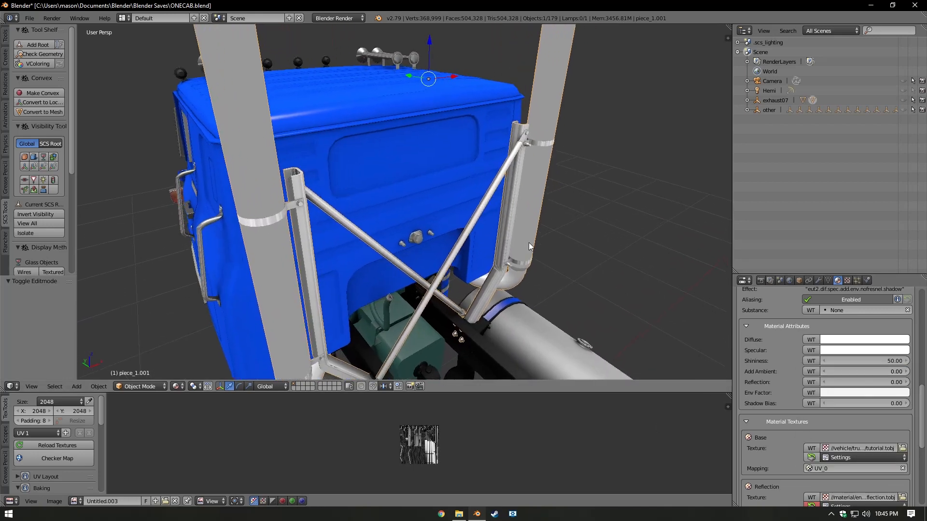
{"action": "scroll", "coordinate": [876, 370], "scroll_direction": "up", "scroll_amount": 4}
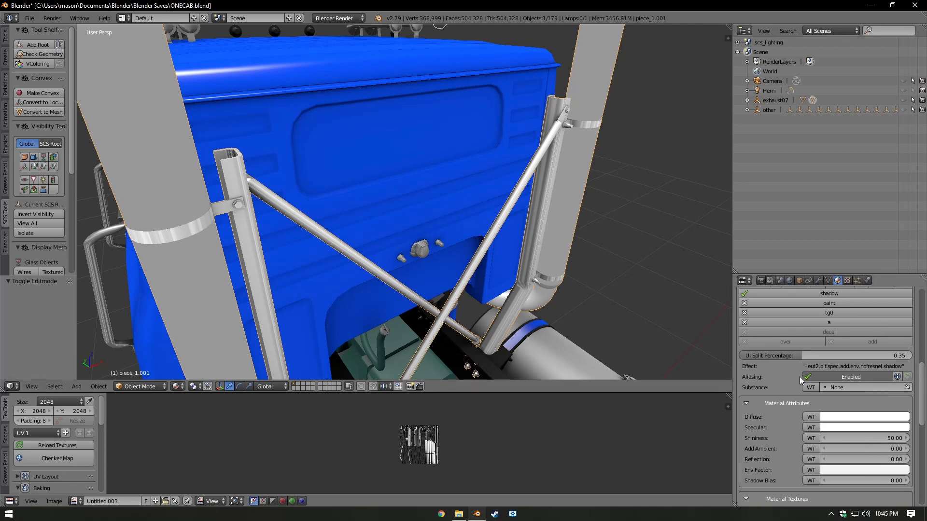
Set the diffuse colour of the exhaust bracket material to full white and check the brackets
{"action": "left_click", "coordinate": [880, 417]}
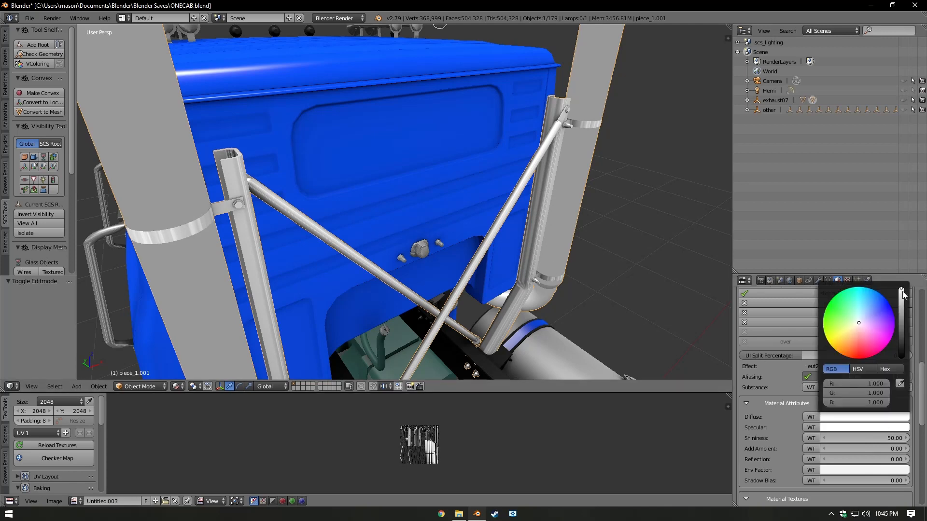
{"action": "mouse_move", "coordinate": [902, 292]}
{"action": "left_mouse_down"}
{"action": "mouse_move", "coordinate": [902, 304]}
{"action": "mouse_move", "coordinate": [901, 288]}
{"action": "left_mouse_up"}
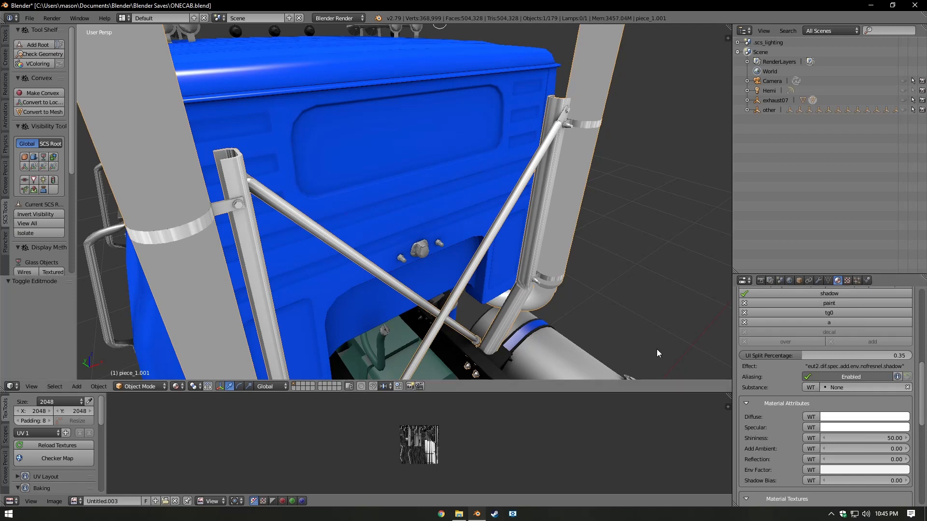
{"action": "scroll", "coordinate": [871, 441], "scroll_direction": "up", "scroll_amount": 5}
{"action": "scroll", "coordinate": [510, 262], "scroll_direction": "down", "scroll_amount": 5}
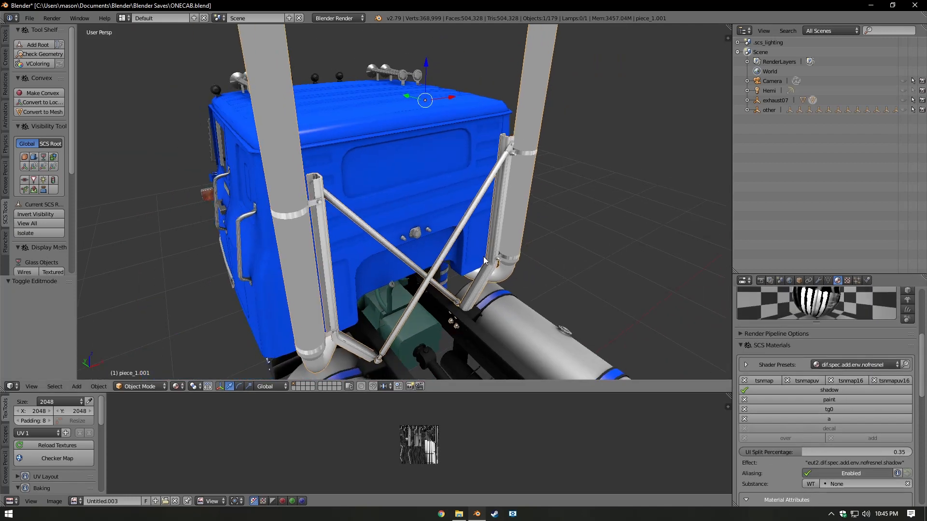
Change the shader preset of the exhaust bracket material to dif.spec
{"action": "scroll", "coordinate": [359, 203], "scroll_direction": "up", "scroll_amount": 5}
{"action": "left_click", "coordinate": [854, 364]}
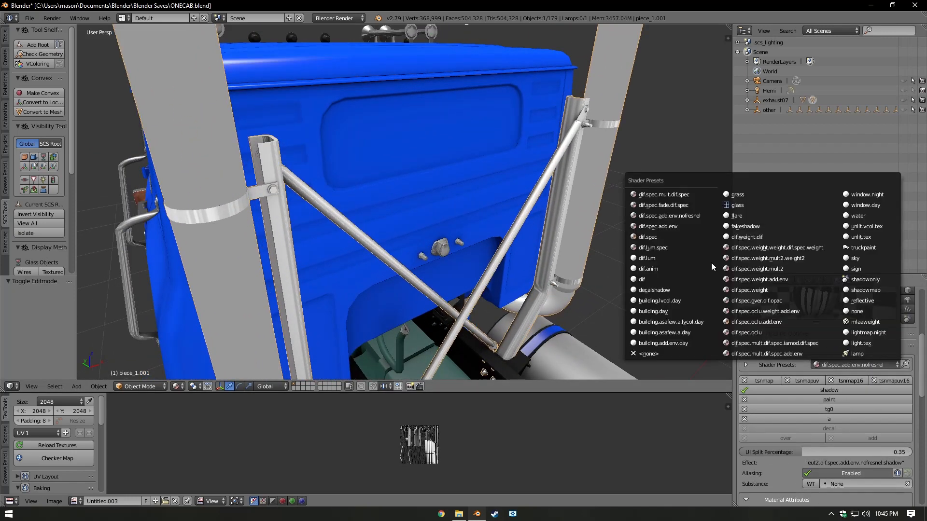
{"action": "left_click", "coordinate": [649, 236]}
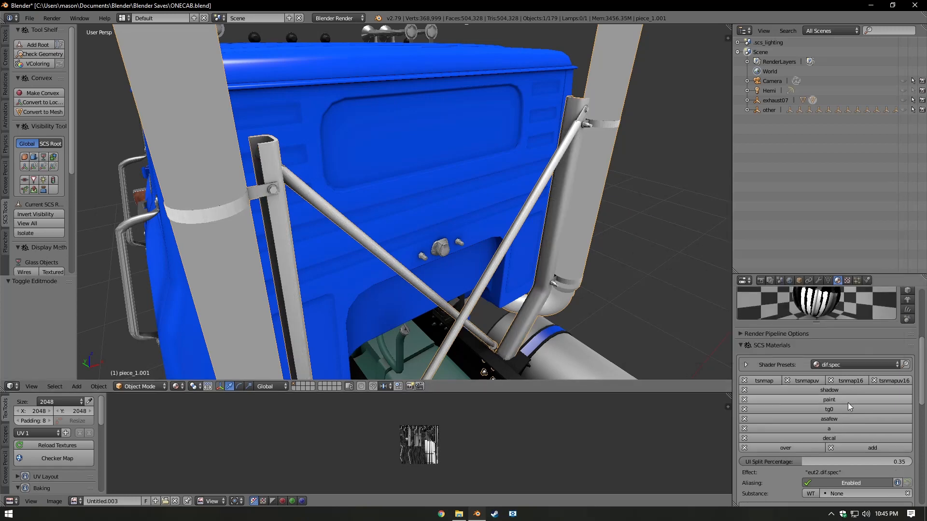
Darken the diffuse colour of the bracket material to a dark grey and check the brackets and clamps
{"action": "scroll", "coordinate": [850, 407], "scroll_direction": "down", "scroll_amount": 8}
{"action": "left_click", "coordinate": [894, 369]}
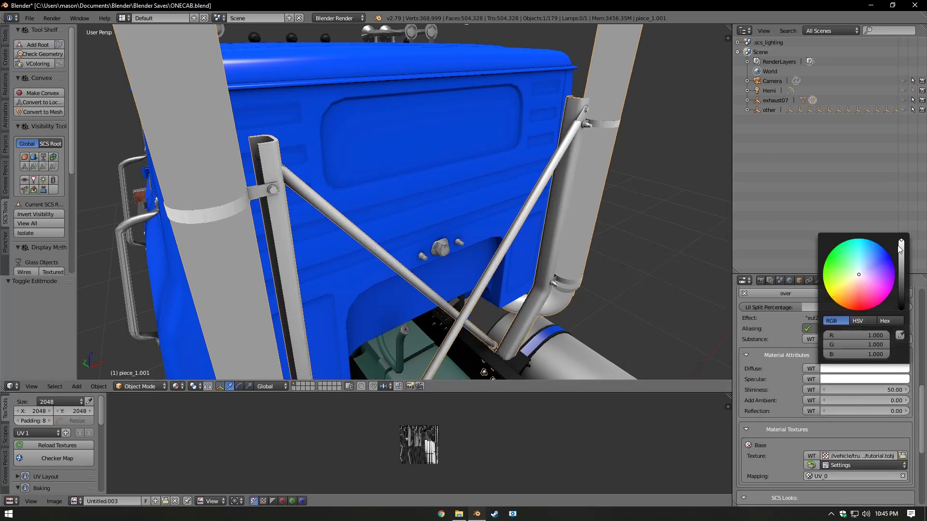
{"action": "left_click_drag", "start_coordinate": [904, 250], "coordinate": [901, 268]}
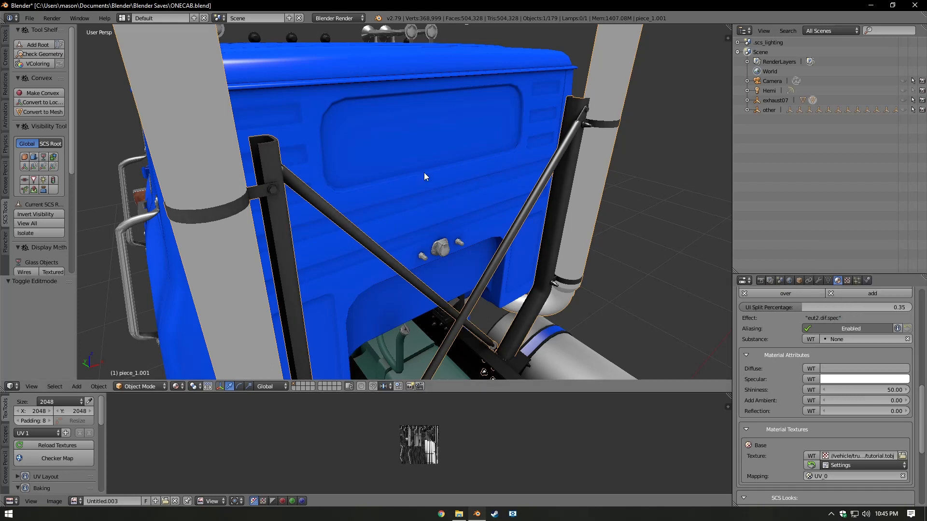
{"action": "mouse_move", "coordinate": [424, 173]}
{"action": "middle_mouse_down"}
{"action": "mouse_move", "coordinate": [354, 134]}
{"action": "mouse_move", "coordinate": [437, 167]}
{"action": "middle_mouse_up"}
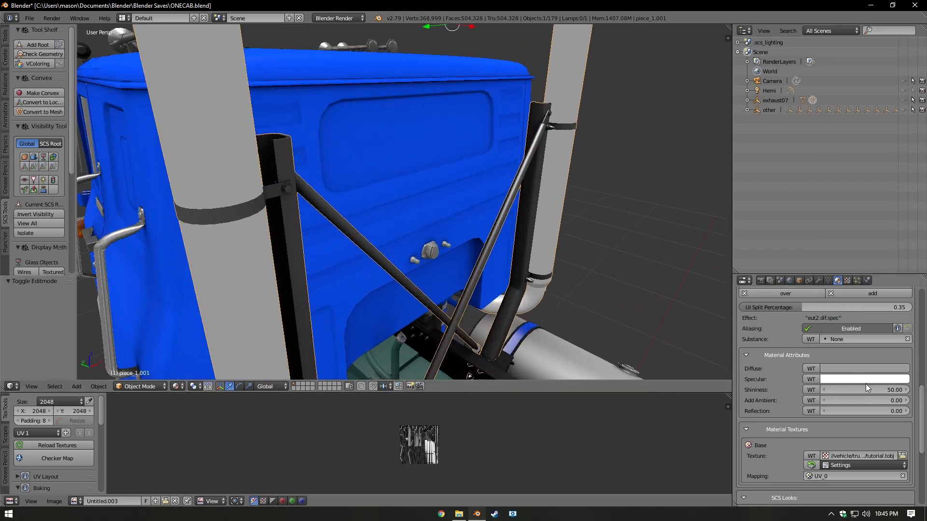
Set the shininess of the bracket material to 355 and inspect the brackets from different angles
{"action": "mouse_move", "coordinate": [870, 388]}
{"action": "left_mouse_down"}
{"action": "mouse_move", "coordinate": [852, 388]}
{"action": "mouse_move", "coordinate": [883, 388]}
{"action": "mouse_move", "coordinate": [848, 388]}
{"action": "mouse_move", "coordinate": [881, 388]}
{"action": "left_mouse_up"}
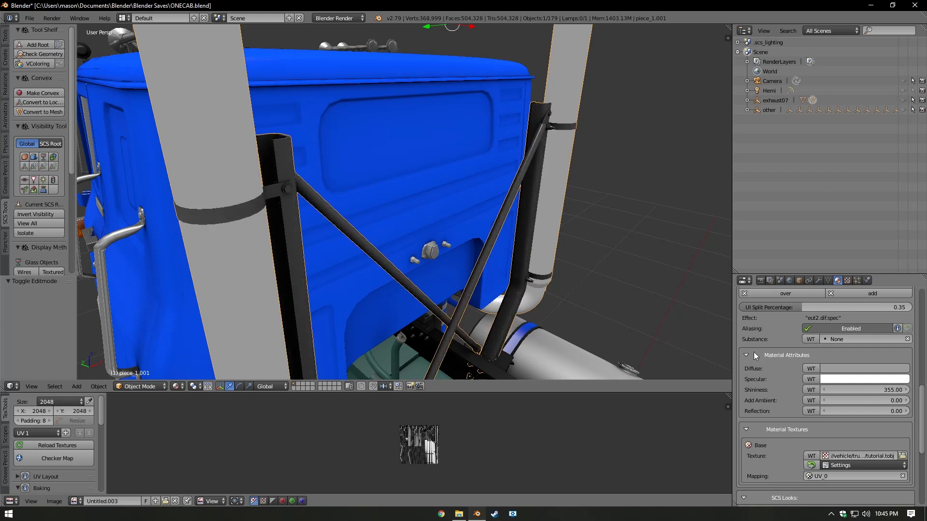
{"action": "scroll", "coordinate": [530, 254], "scroll_direction": "down", "scroll_amount": 2}
{"action": "middle_click_drag", "start_coordinate": [531, 253], "coordinate": [458, 261]}
{"action": "middle_click_drag", "start_coordinate": [519, 215], "coordinate": [583, 227]}
{"action": "scroll", "coordinate": [583, 227], "scroll_direction": "up", "scroll_amount": 2}
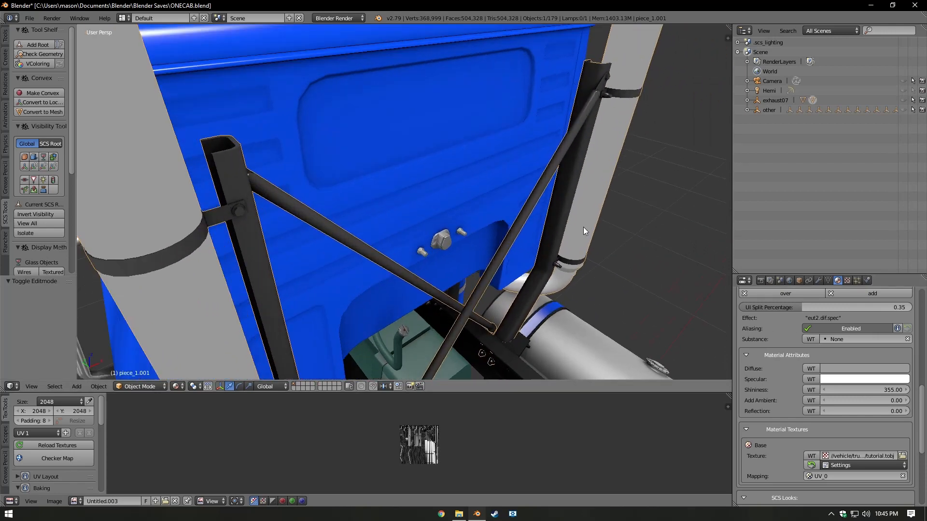
Dim the specular colour of the bracket material slightly and enable its shadow option
{"action": "left_click", "coordinate": [862, 379]}
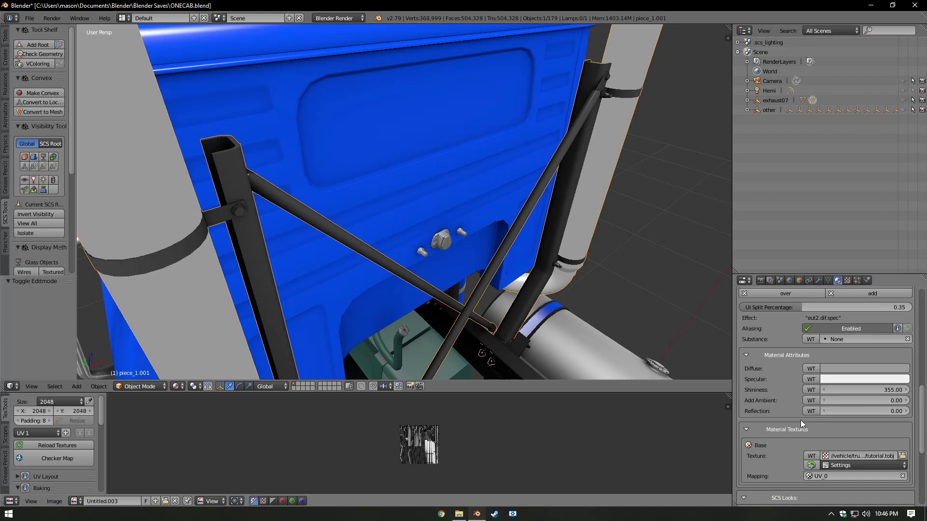
{"action": "scroll", "coordinate": [856, 421], "scroll_direction": "up", "scroll_amount": 6}
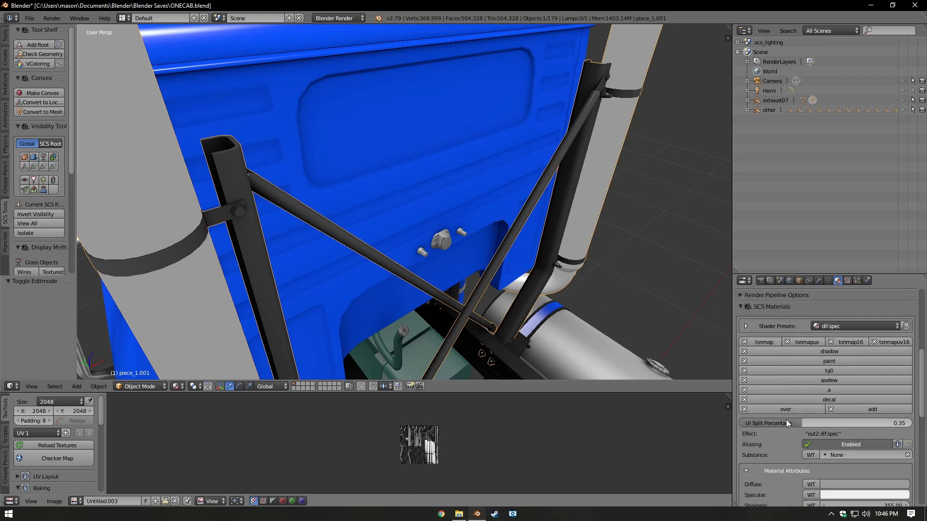
{"action": "scroll", "coordinate": [796, 415], "scroll_direction": "up", "scroll_amount": 2}
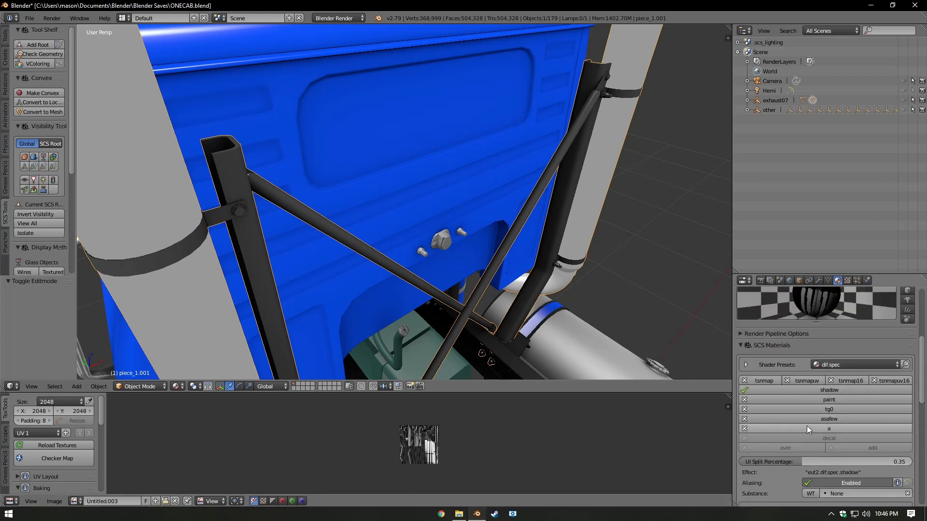
Assign the dif.spec.add.env.nofresnel shader preset to the material of the large exhaust stack pipes
{"action": "scroll", "coordinate": [807, 426], "scroll_direction": "up", "scroll_amount": 6}
{"action": "scroll", "coordinate": [811, 394], "scroll_direction": "down", "scroll_amount": 12}
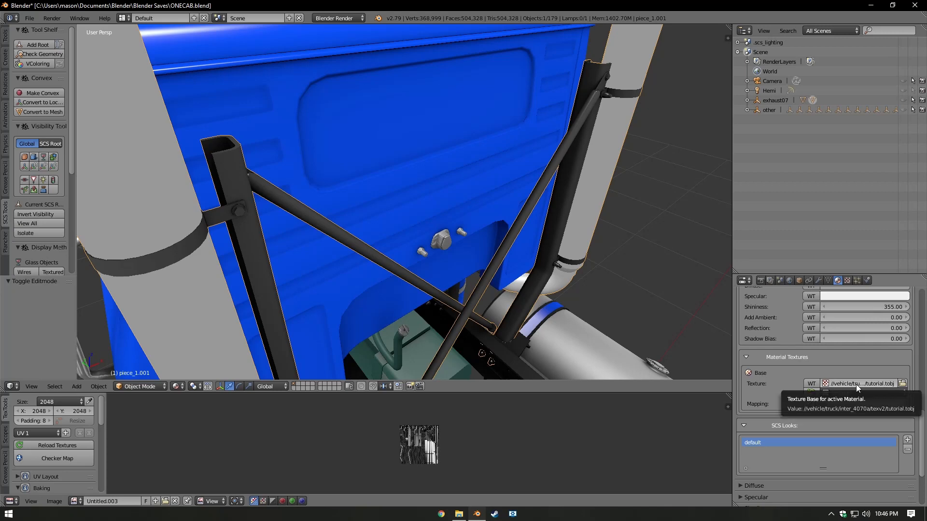
{"action": "scroll", "coordinate": [807, 388], "scroll_direction": "up", "scroll_amount": 12}
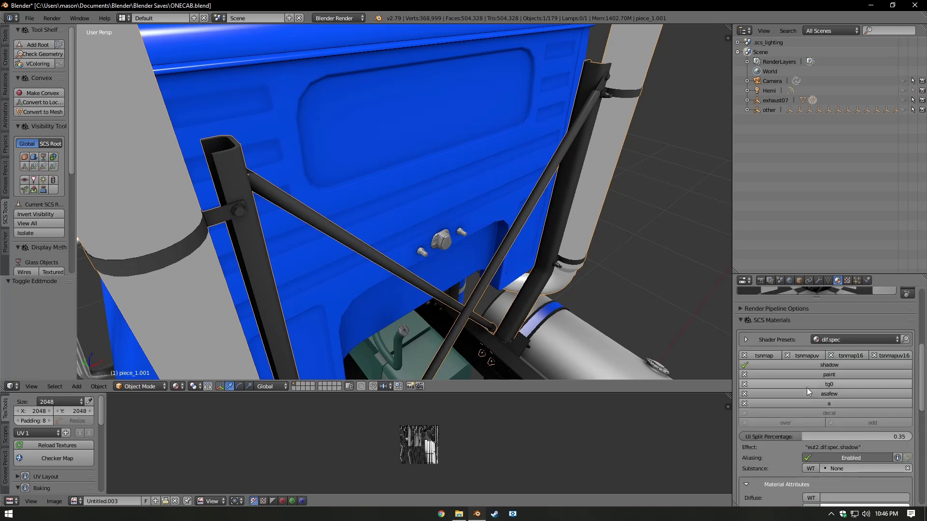
{"action": "scroll", "coordinate": [828, 391], "scroll_direction": "down", "scroll_amount": 5}
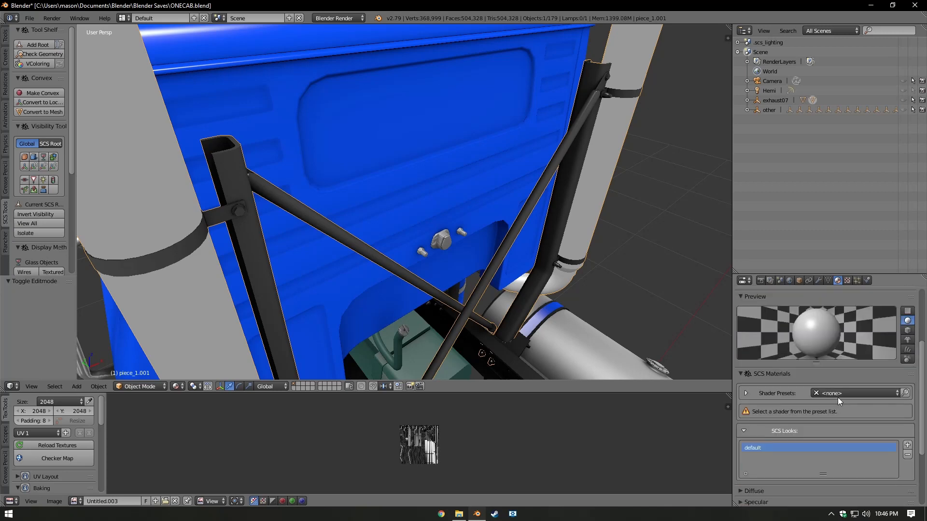
{"action": "left_click", "coordinate": [838, 398]}
{"action": "left_click", "coordinate": [671, 244]}
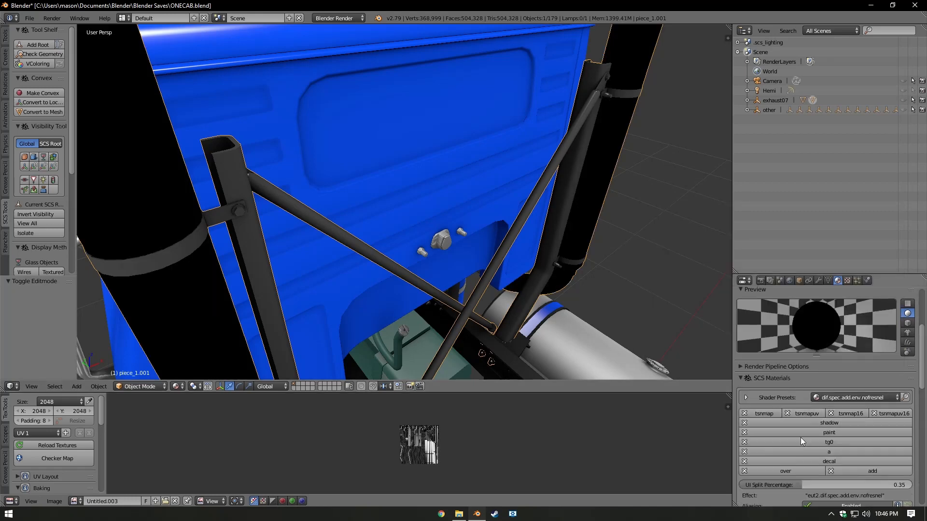
Use tutorial.tobj as the stack pipe material's base texture, map it to UV_0, and view the whole truck
{"action": "scroll", "coordinate": [800, 437], "scroll_direction": "down", "scroll_amount": 5}
{"action": "scroll", "coordinate": [818, 354], "scroll_direction": "down", "scroll_amount": 5}
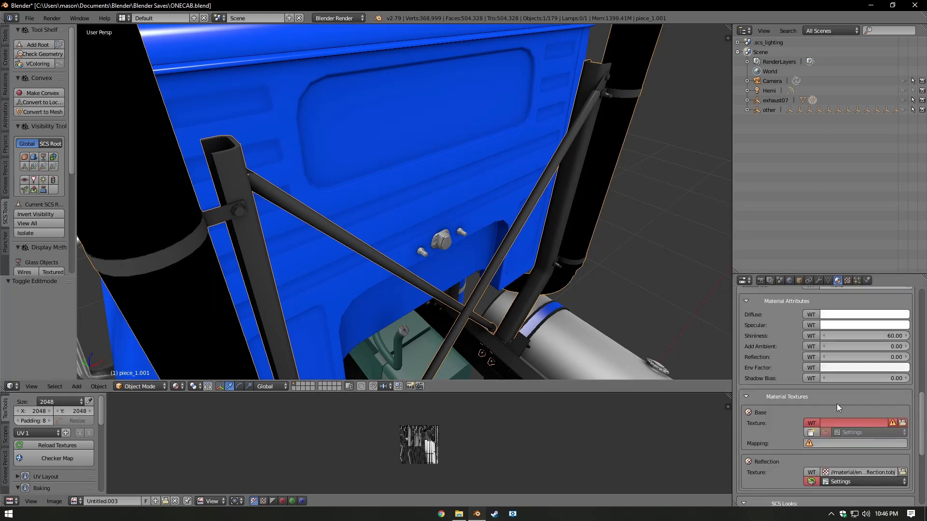
{"action": "left_click", "coordinate": [827, 443]}
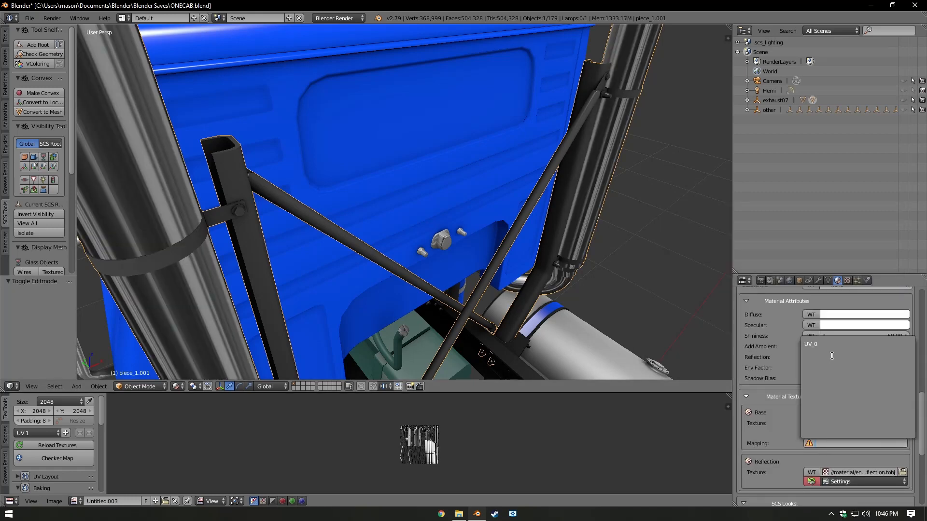
{"action": "left_click", "coordinate": [833, 347]}
{"action": "scroll", "coordinate": [463, 227], "scroll_direction": "down", "scroll_amount": 4}
{"action": "middle_click_drag", "start_coordinate": [464, 228], "coordinate": [541, 251]}
{"action": "scroll", "coordinate": [552, 249], "scroll_direction": "down", "scroll_amount": 4}
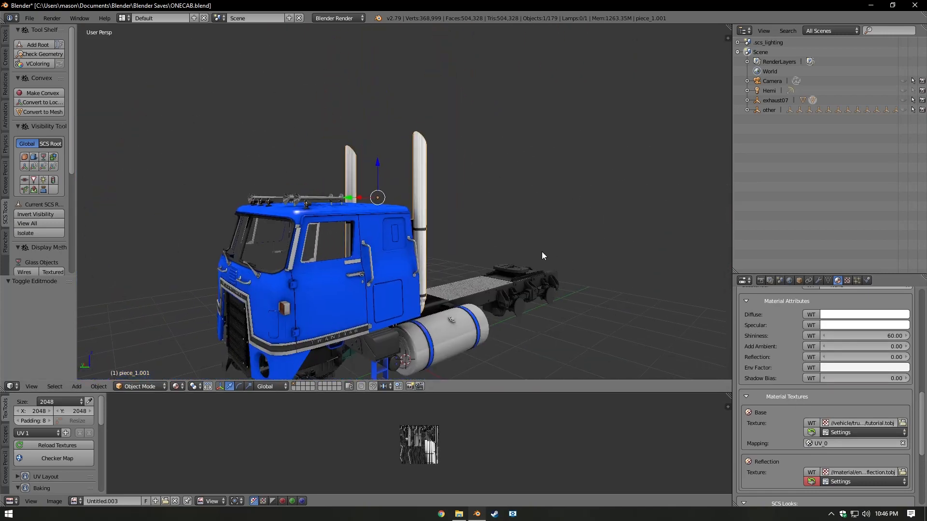